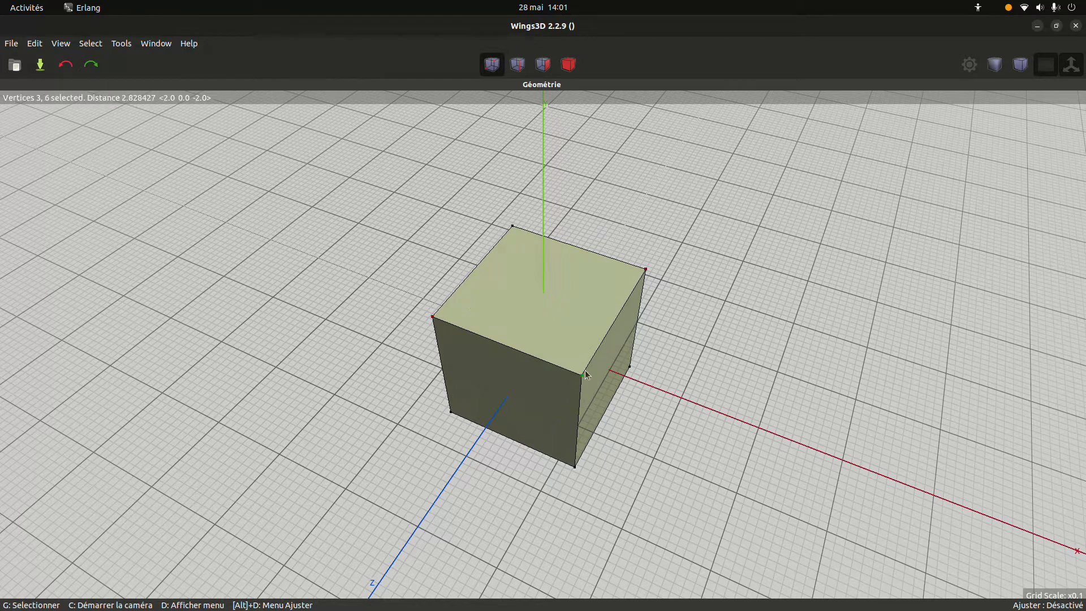
Step: Select three of the cube's top vertices, pull them in close together near the origin, and clear the selection
middle_click(657, 276)
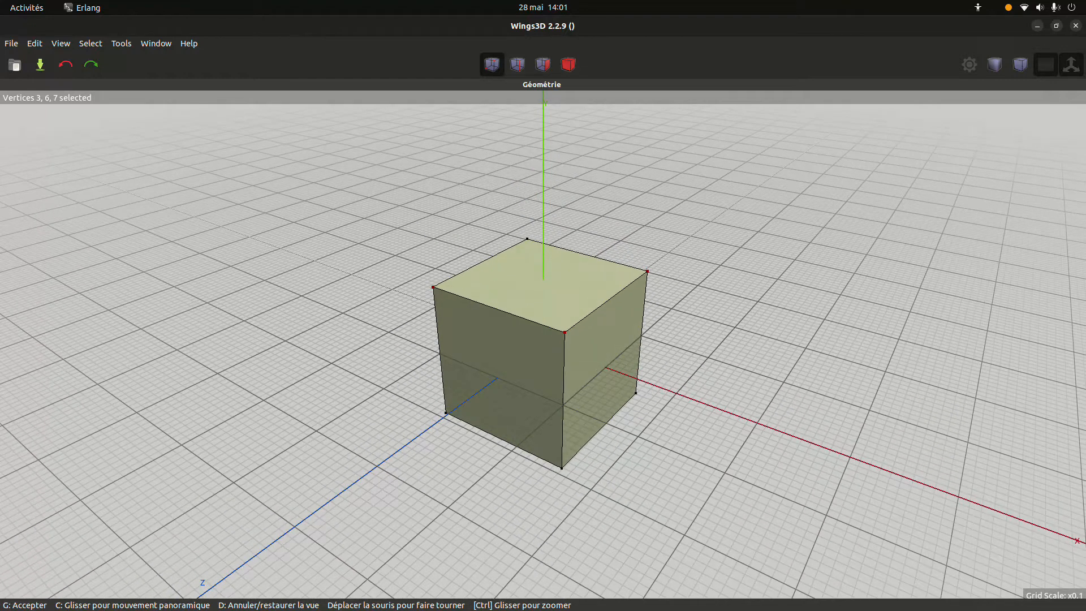
click(657, 275)
right_click(657, 275)
click(689, 277)
click(699, 276)
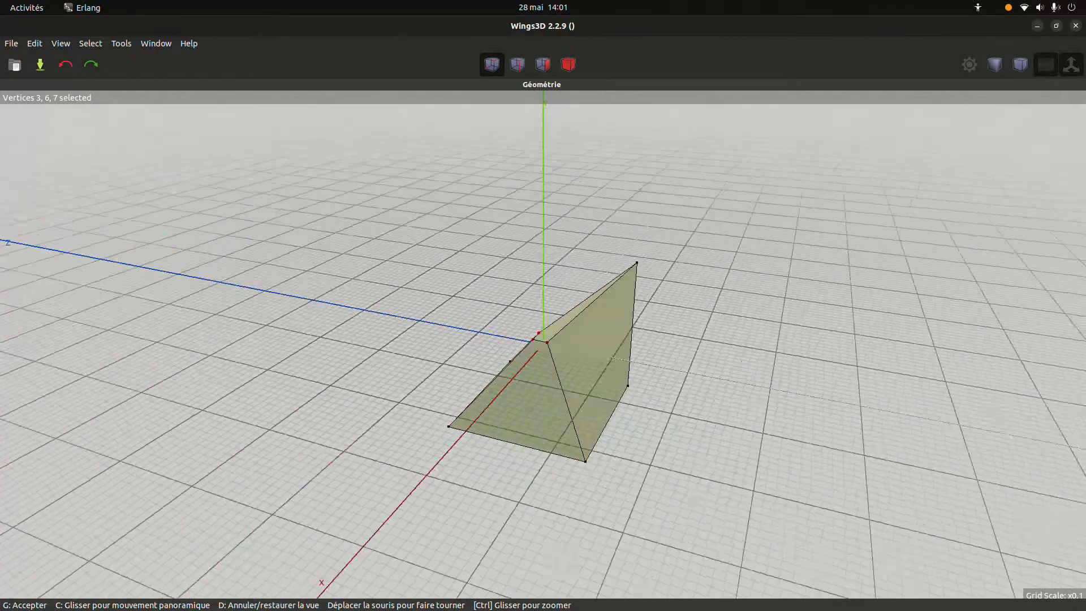
click(679, 310)
key(space)
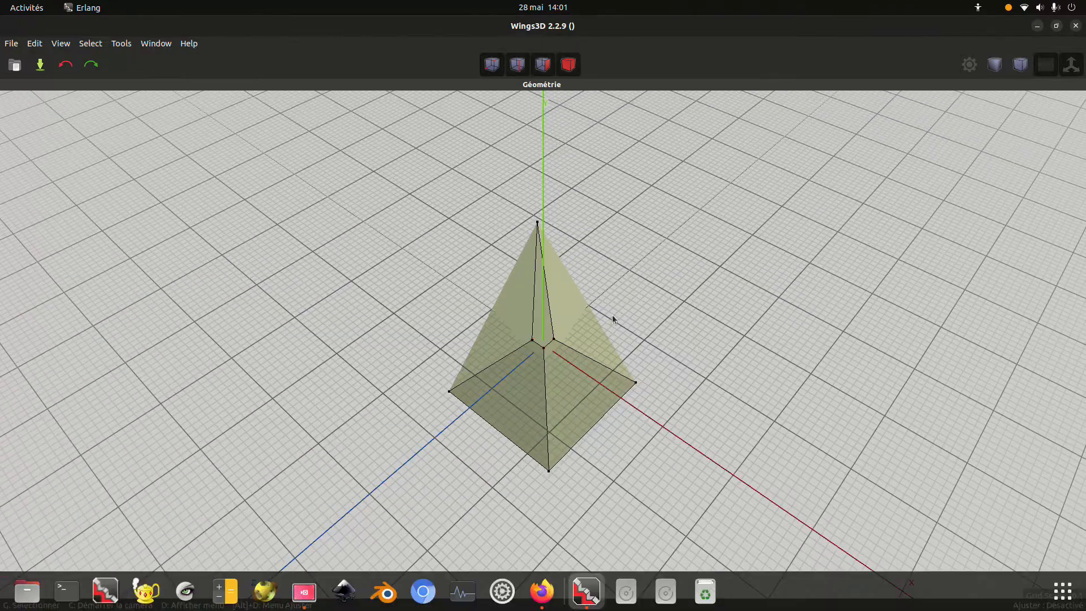
Step: Hide the ground grid
scroll(628, 292, up, 5)
scroll(728, 320, down, 3)
middle_click(728, 320)
click(756, 304)
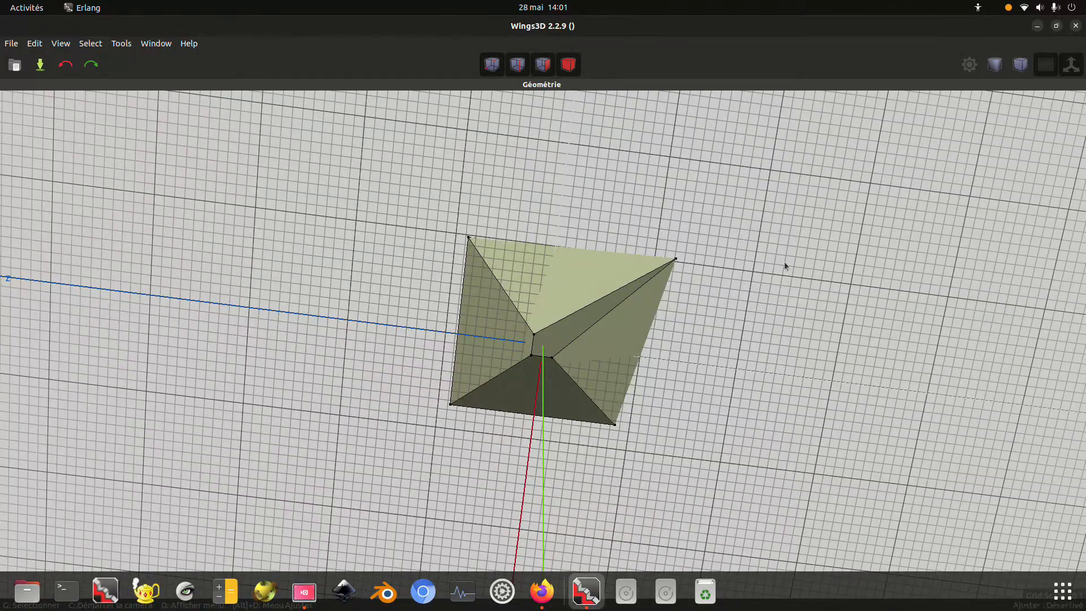
middle_click(613, 393)
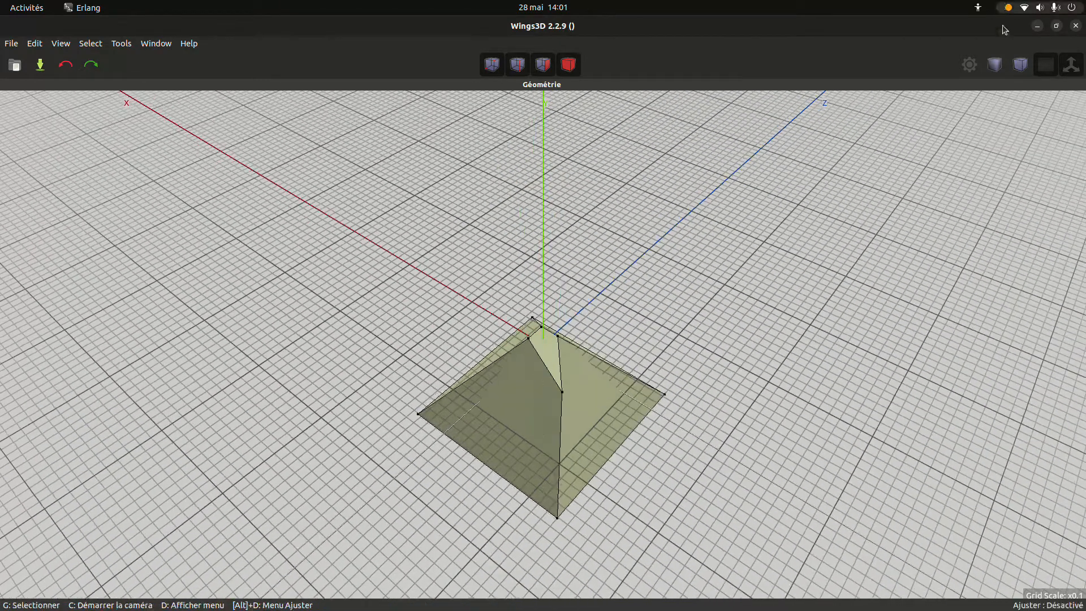
click(1046, 64)
Step: Select the entire reshaped cube as an object and subdivide it twice into a rounded form
middle_click(962, 181)
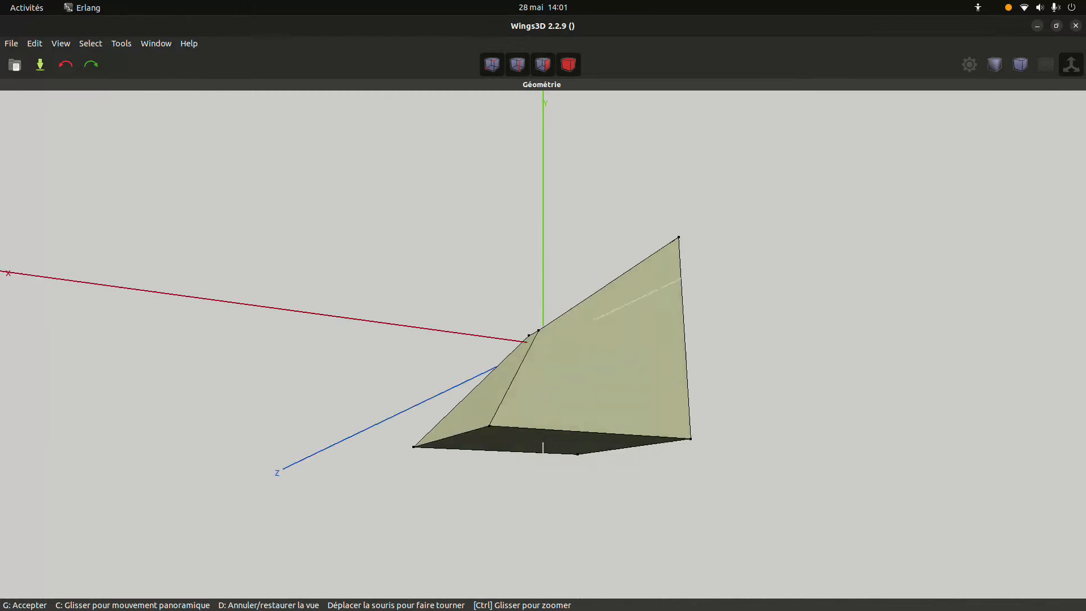
click(652, 383)
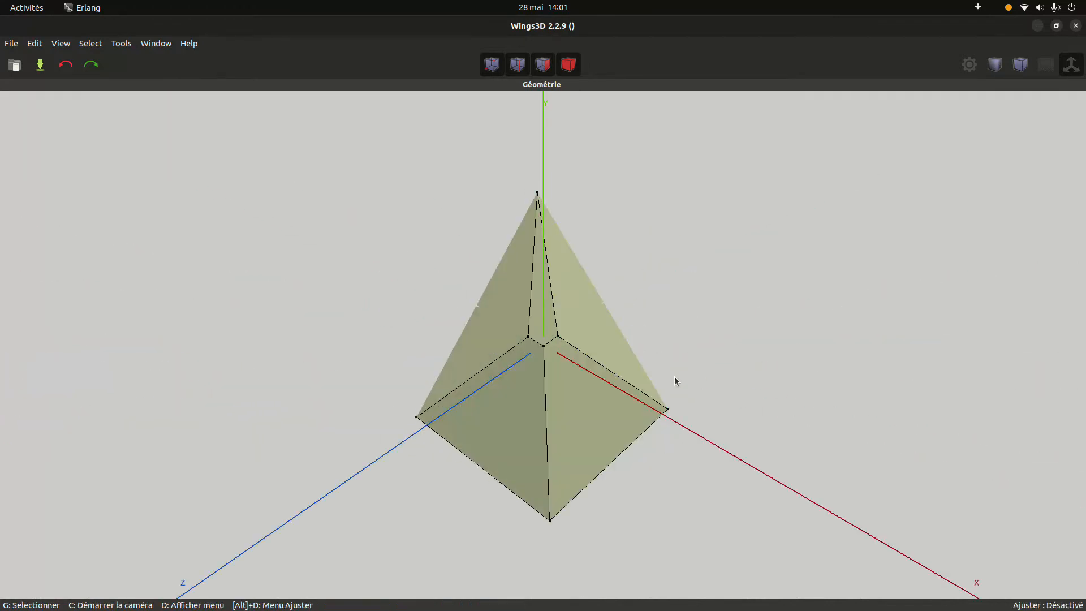
middle_click(652, 384)
click(769, 325)
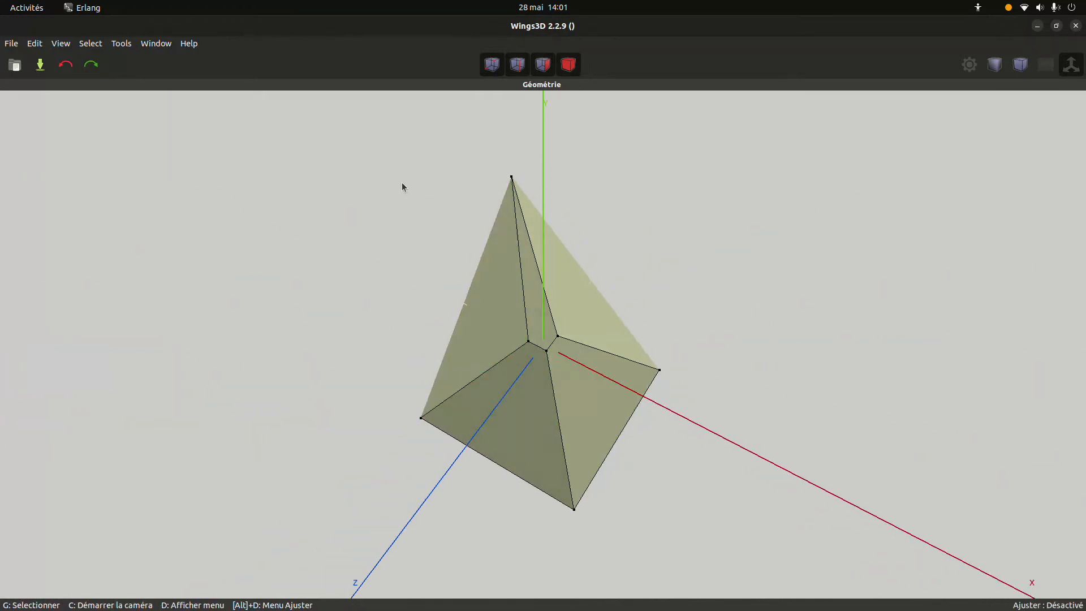
drag(361, 139, 782, 569)
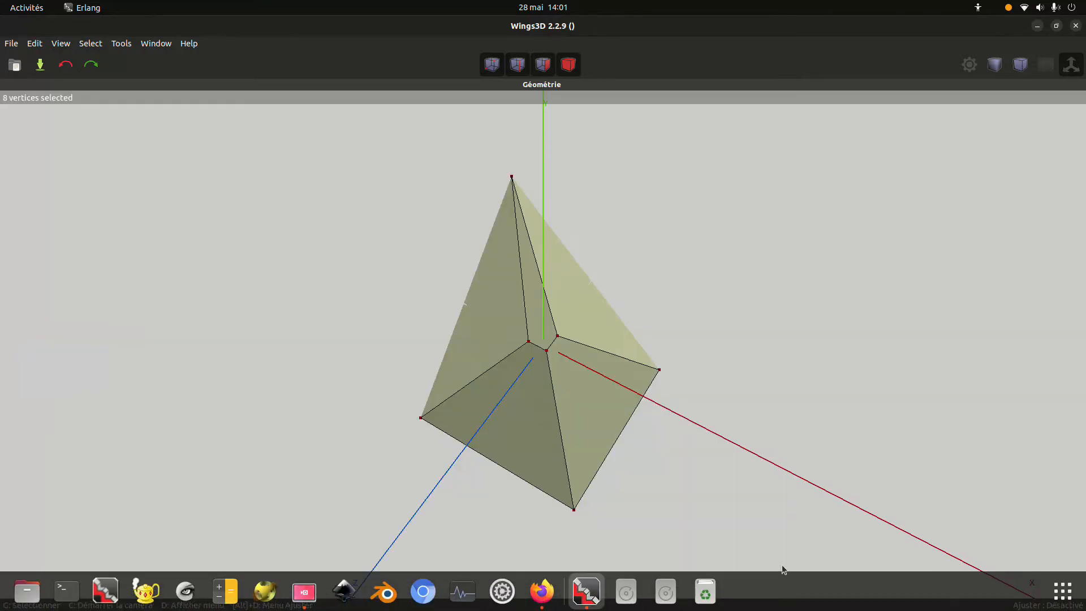
click(783, 566)
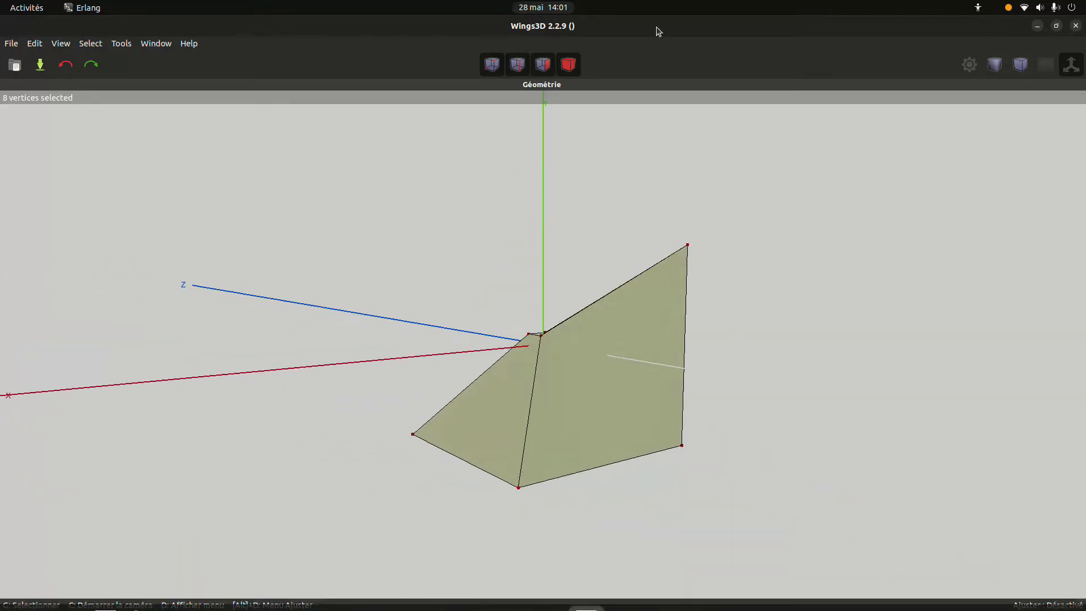
click(567, 67)
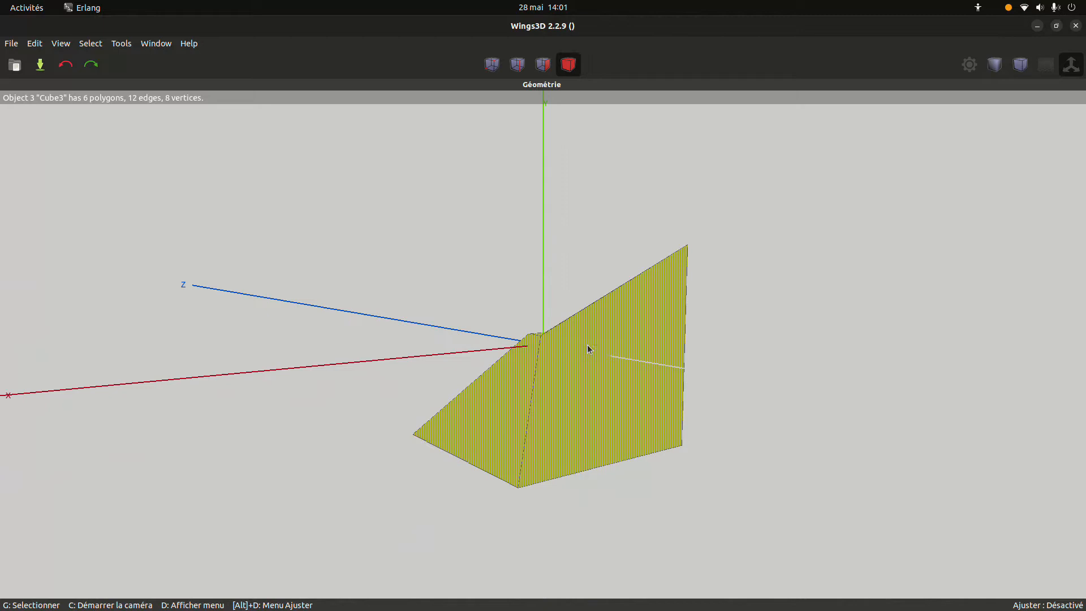
right_click(608, 356)
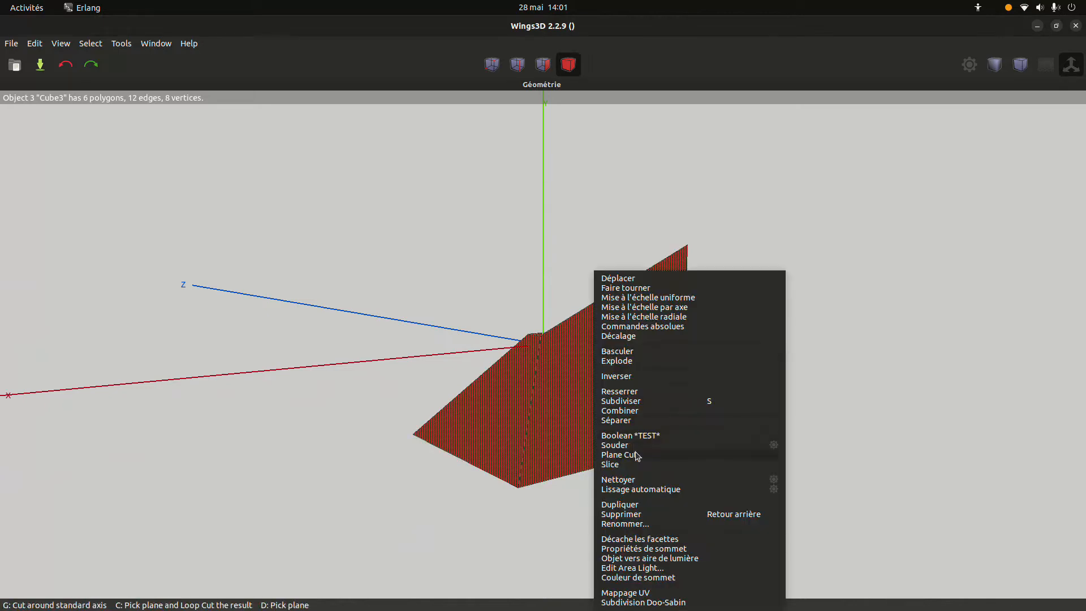
click(650, 402)
Step: Hide the coordinate axes and clear the object selection
middle_click(647, 402)
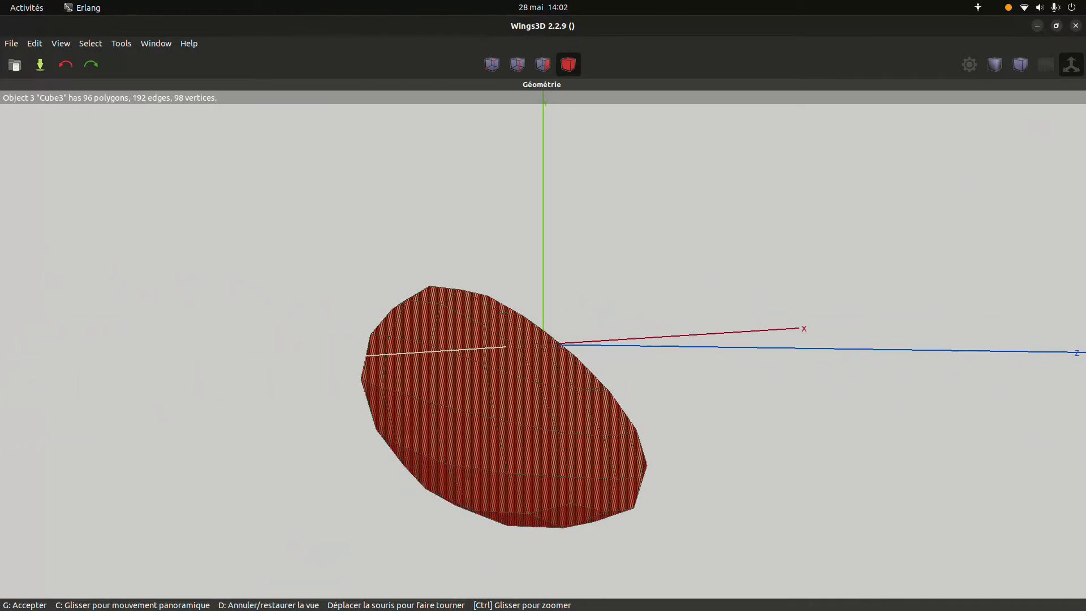
click(1067, 68)
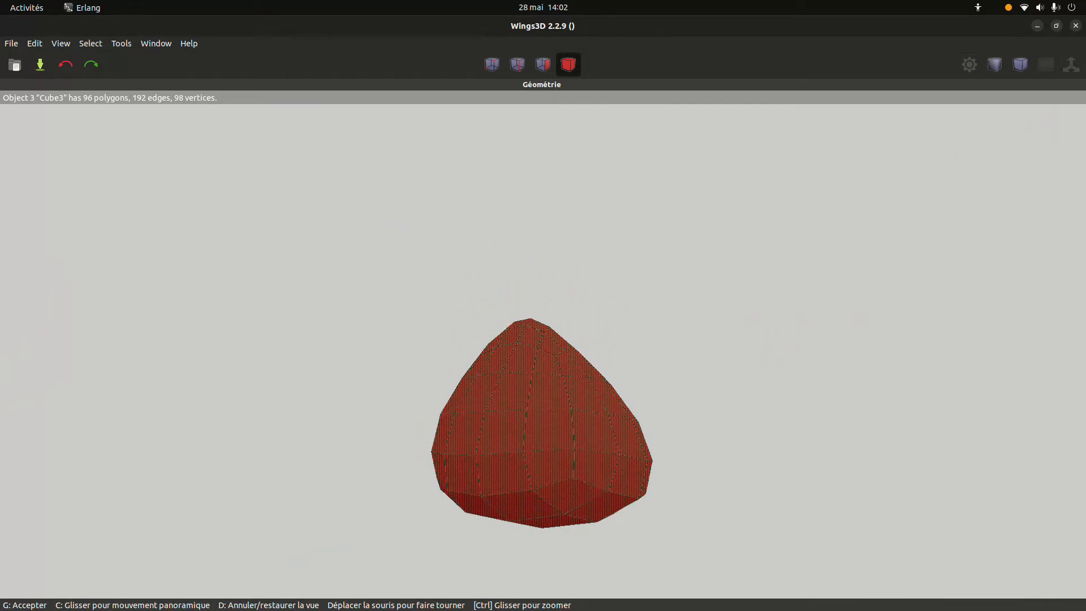
click(666, 245)
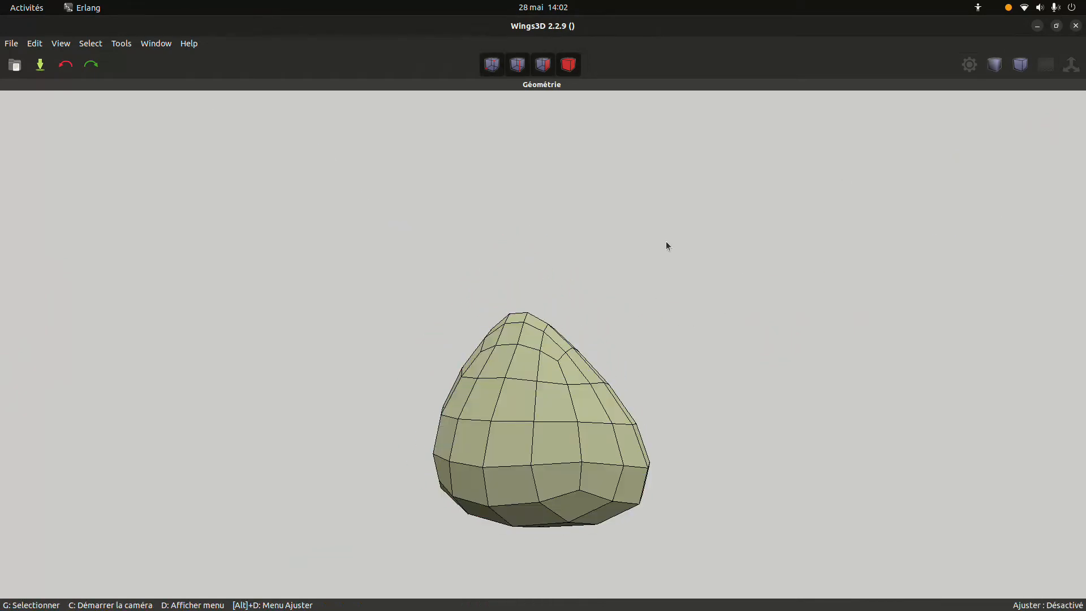
middle_click(647, 342)
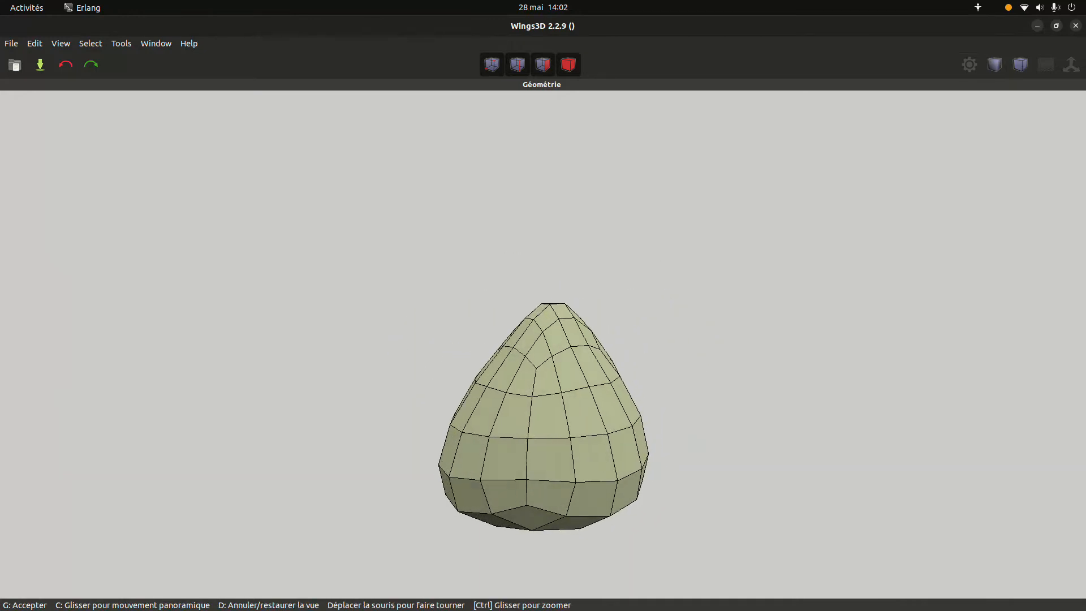
click(661, 331)
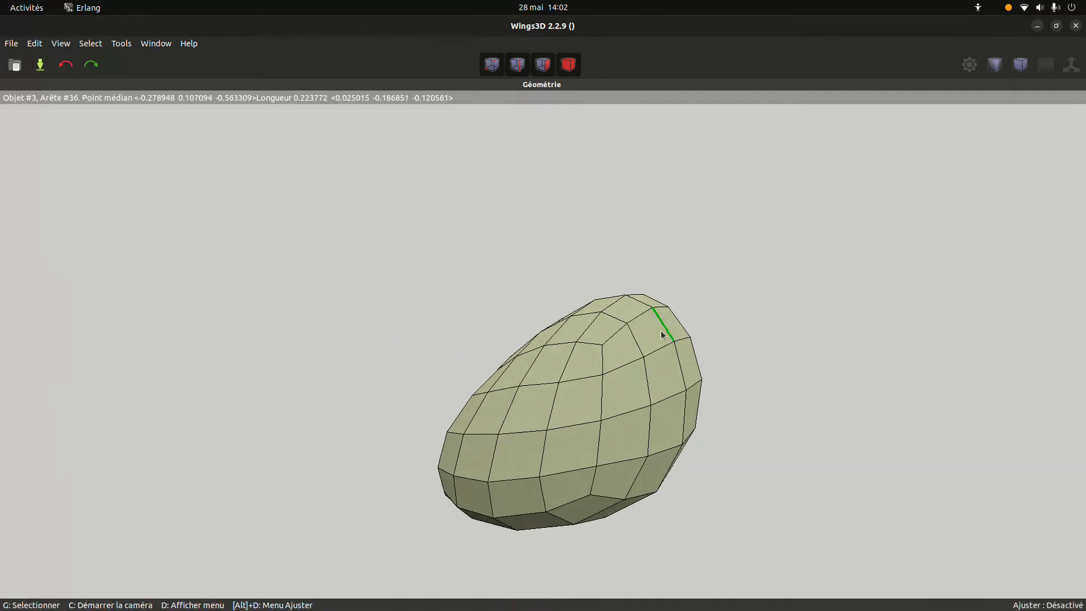
Step: Select one matching face on each side of the rounded form and expand the selection twice around both
click(661, 375)
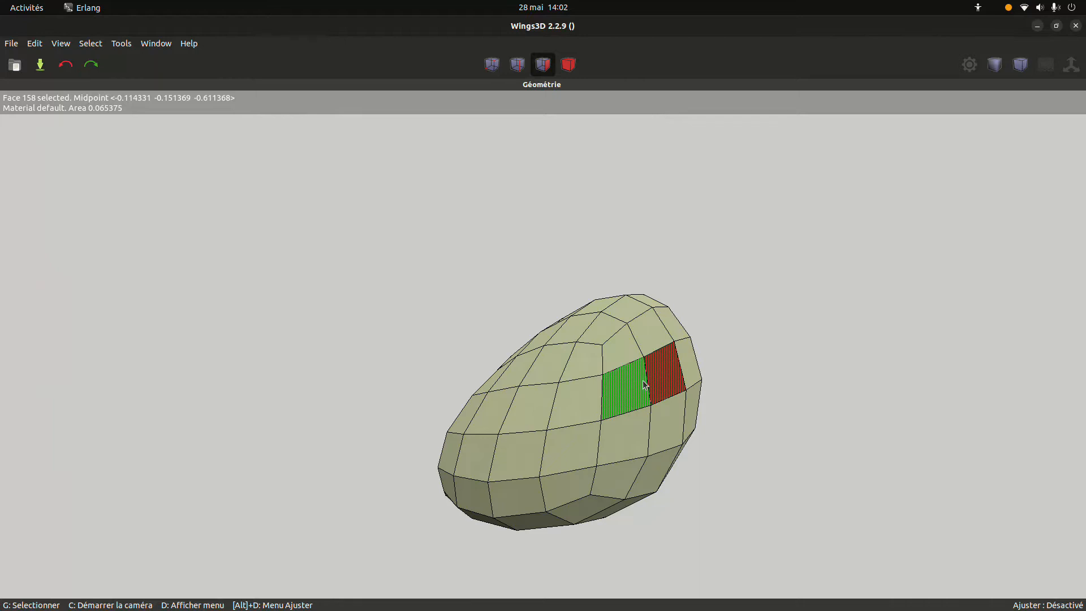
key(plus)
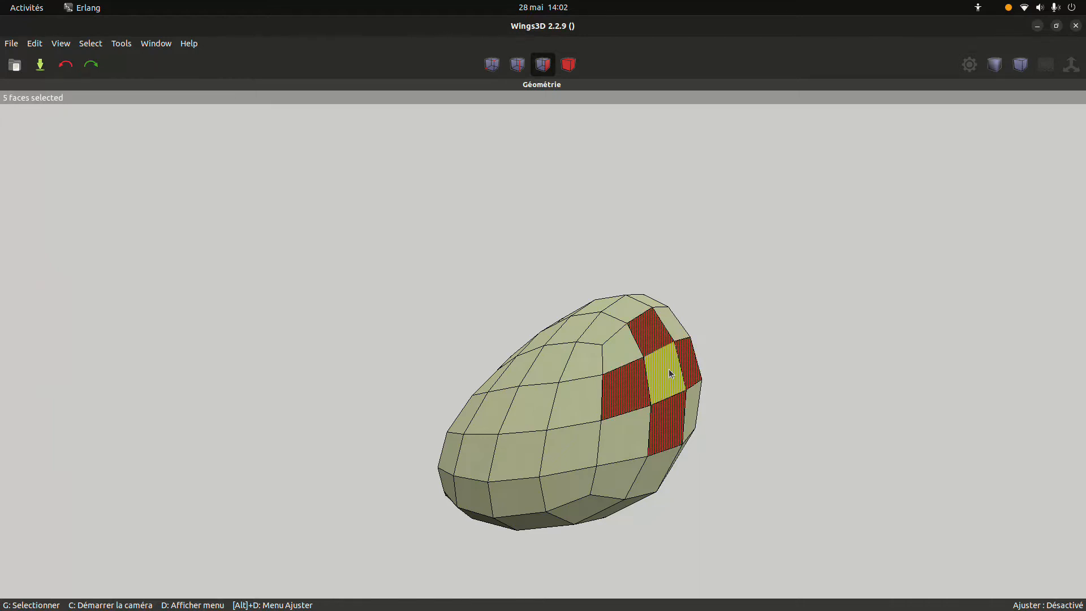
key(minus)
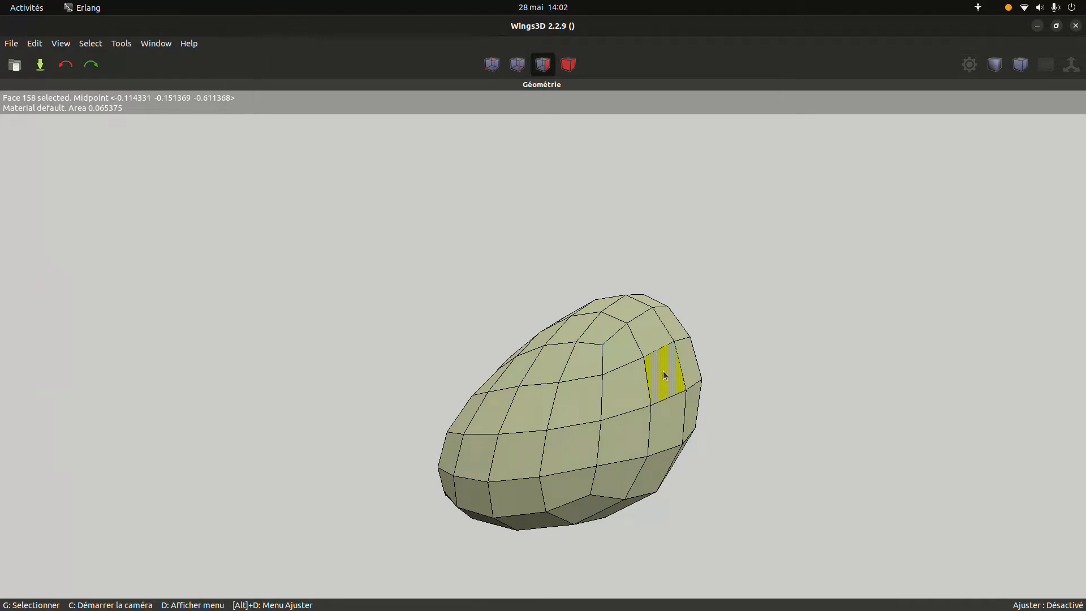
middle_click(664, 371)
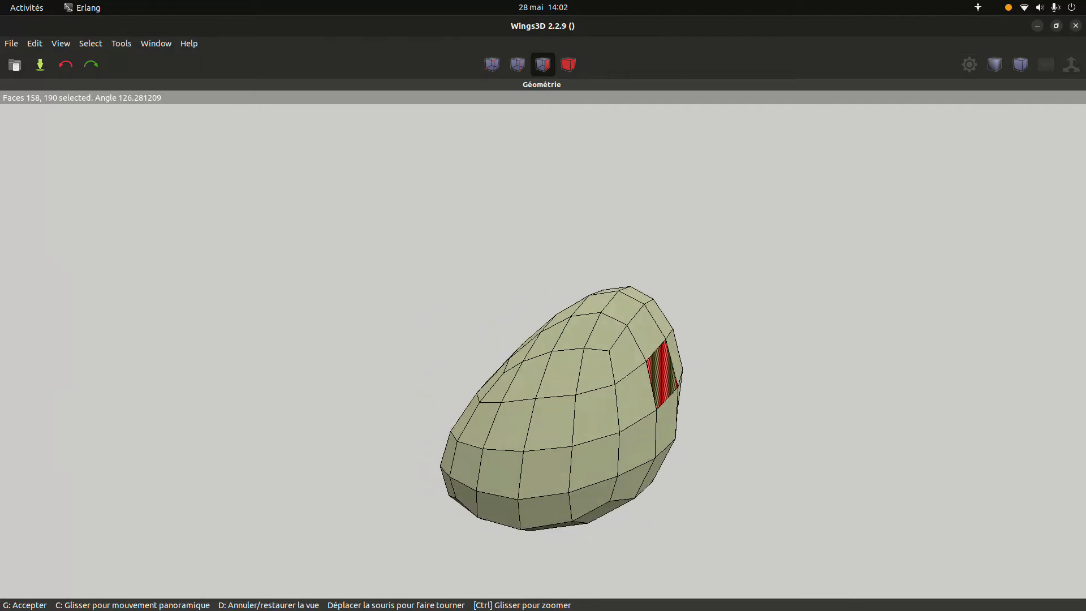
click(761, 352)
middle_click(761, 350)
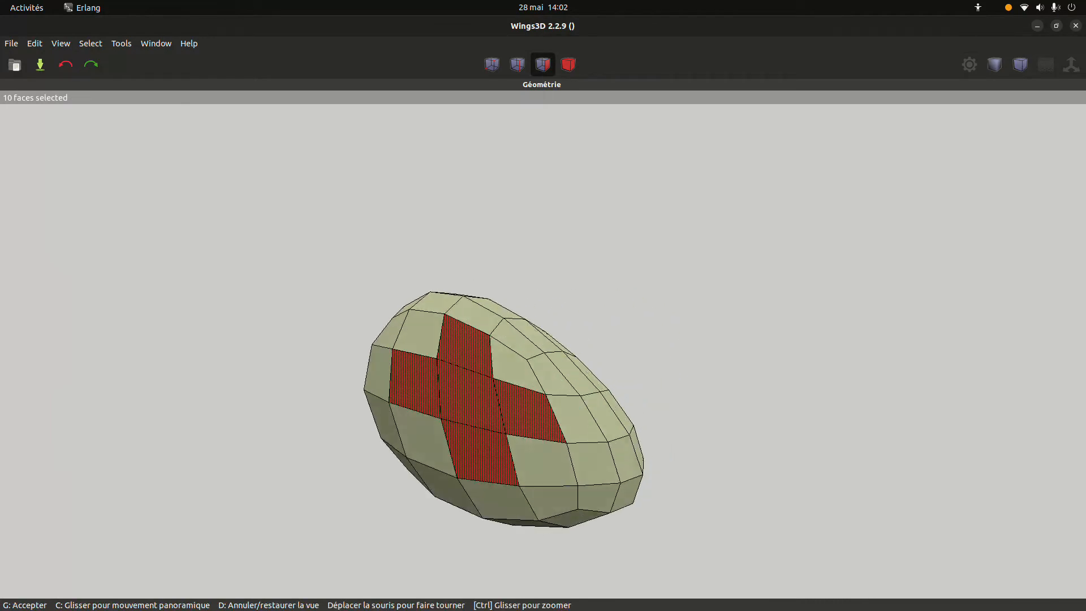
key(plus)
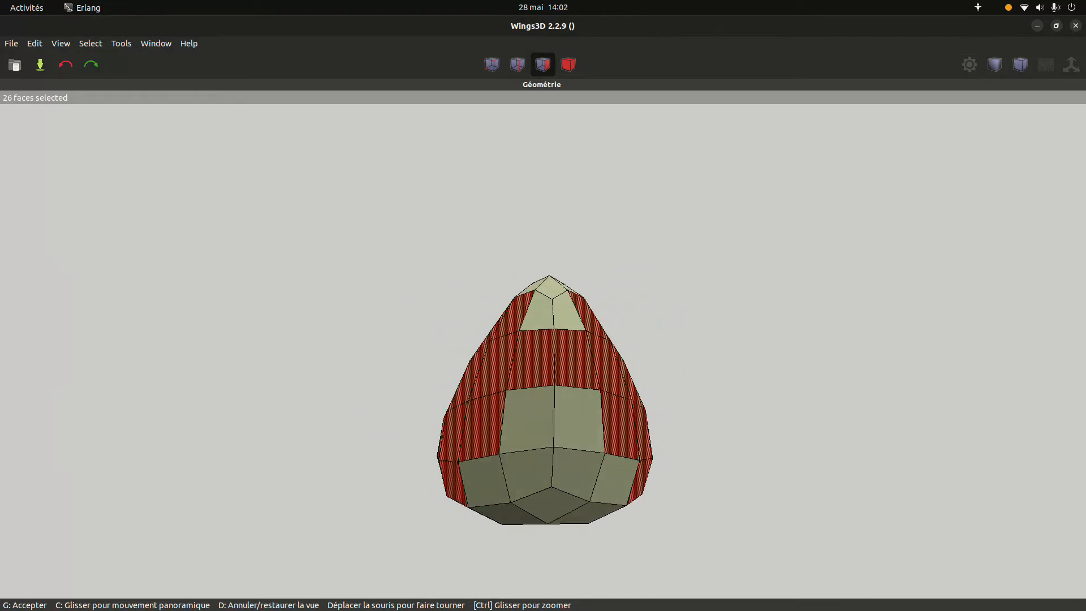
click(725, 351)
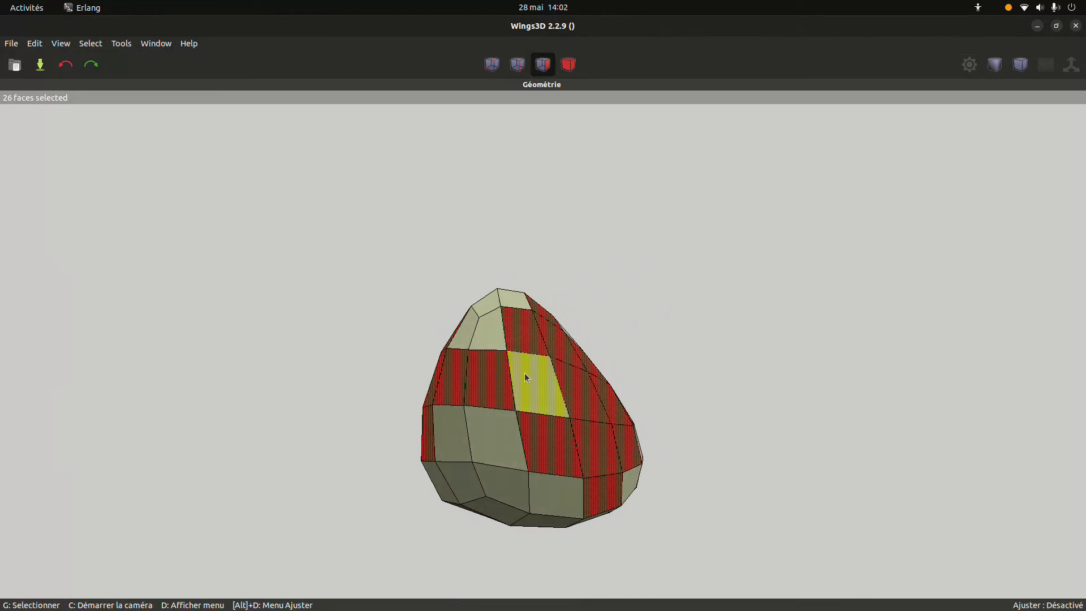
Step: Deselect the protruding outer faces, keeping a compact three-by-three patch of faces selected on each side
click(493, 377)
click(443, 382)
middle_click(443, 382)
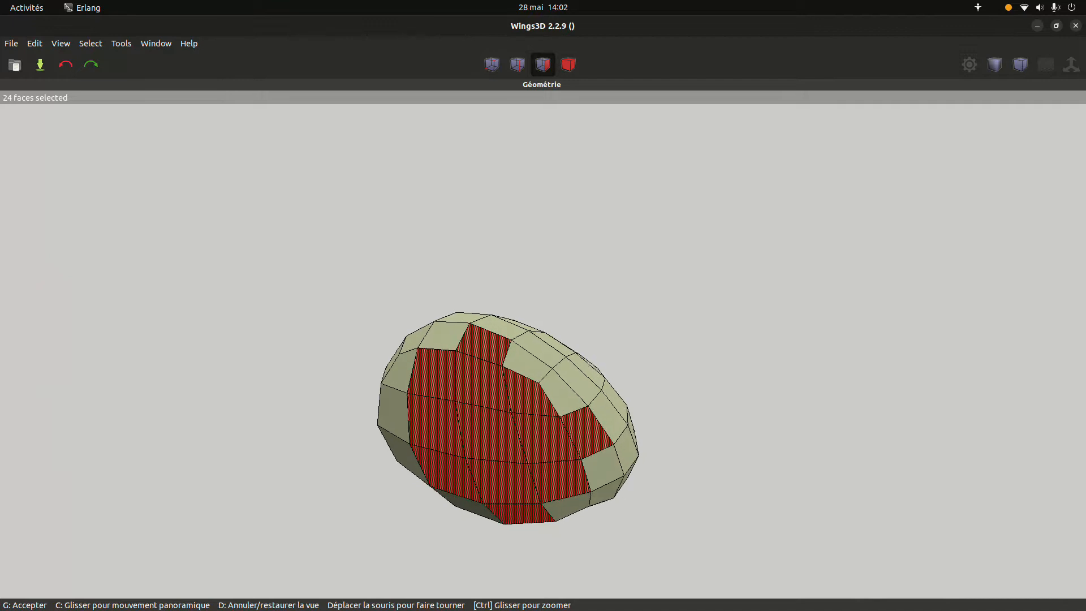
click(495, 358)
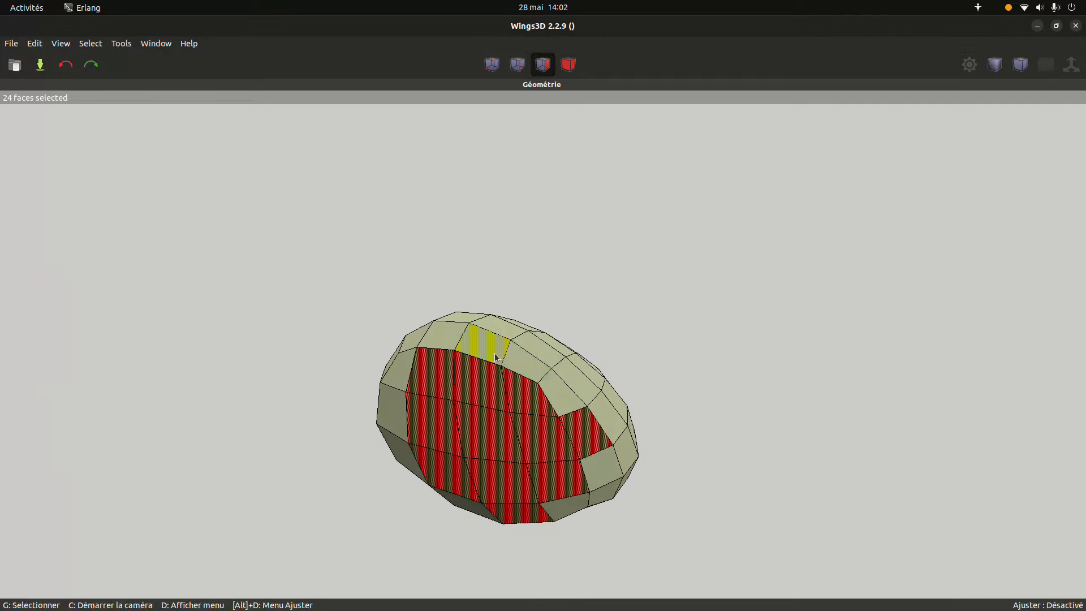
middle_click(528, 516)
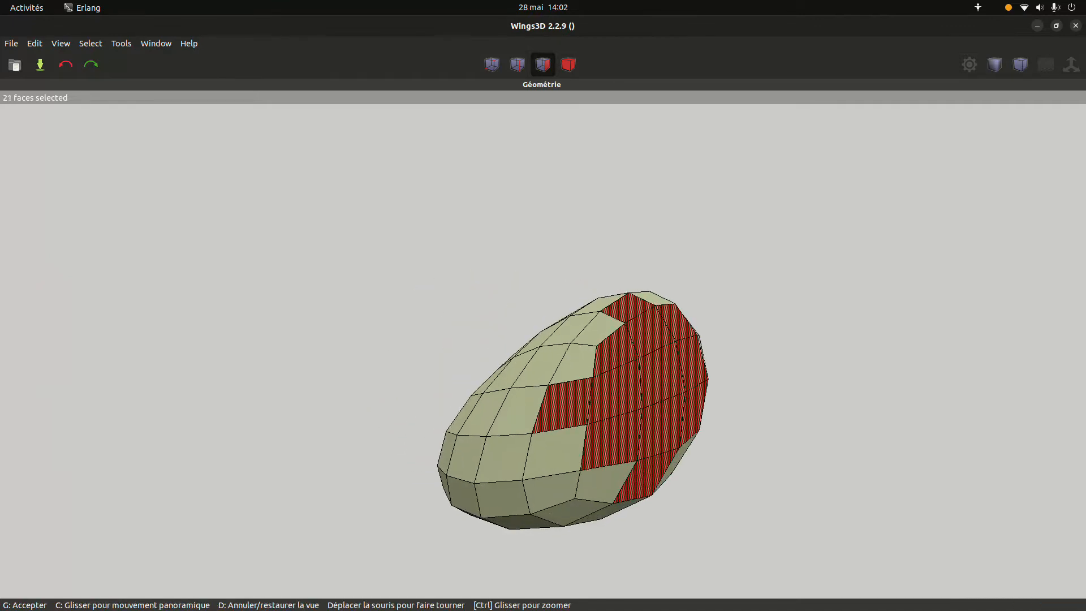
click(618, 308)
click(618, 307)
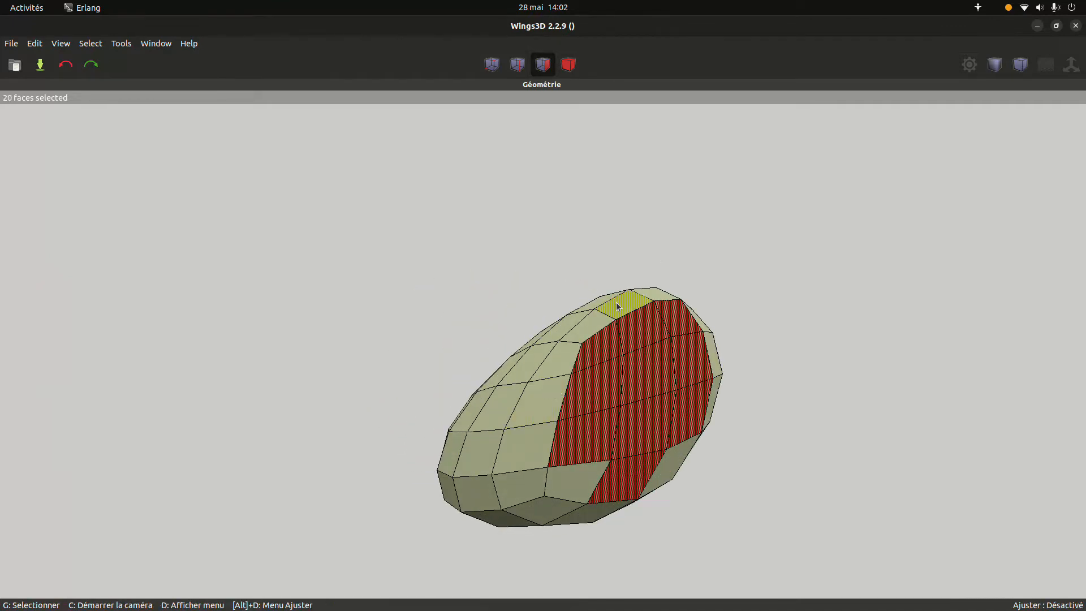
middle_click(785, 424)
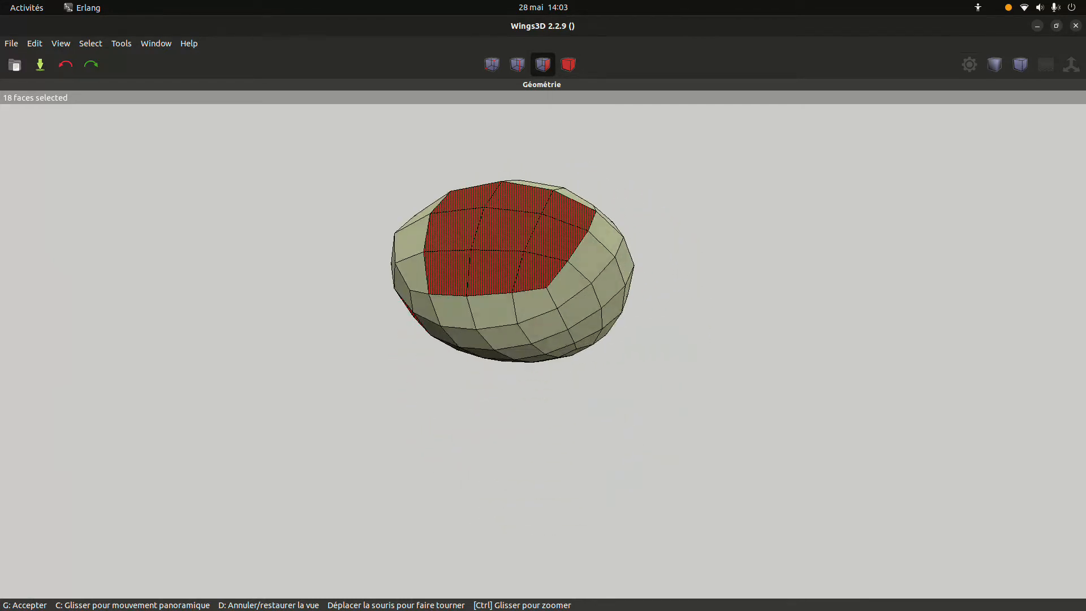
click(563, 322)
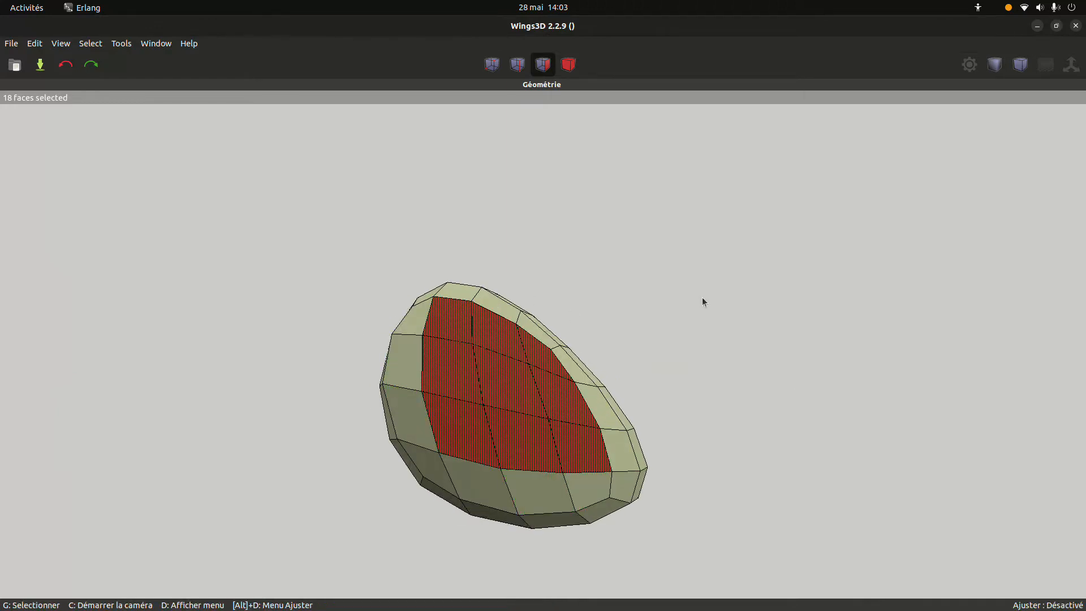
Step: Flatten the selected side patches along their normals and clear the face selection
right_click(678, 284)
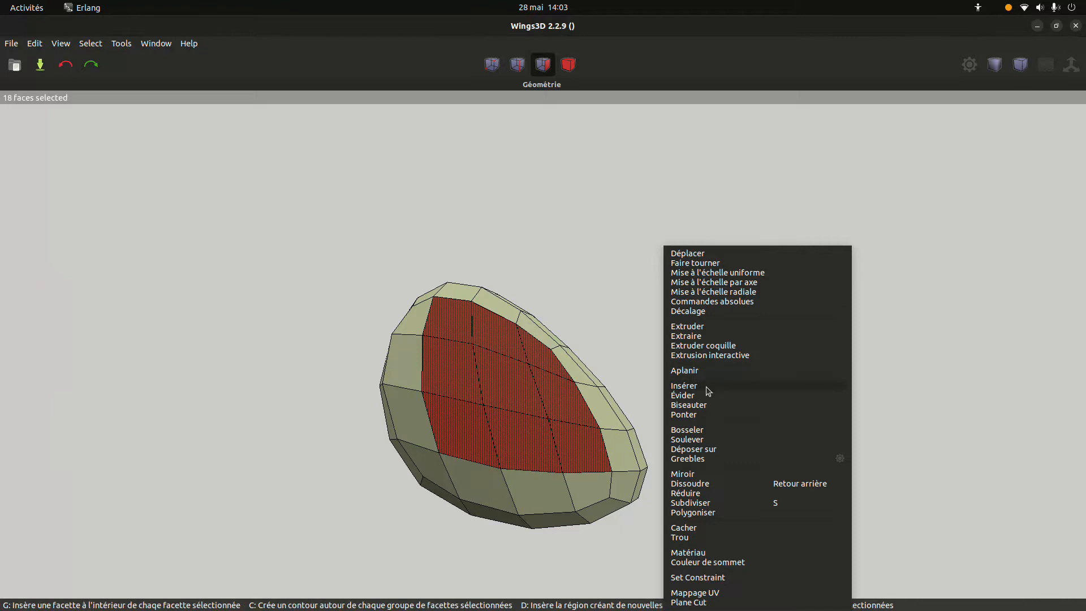
click(693, 371)
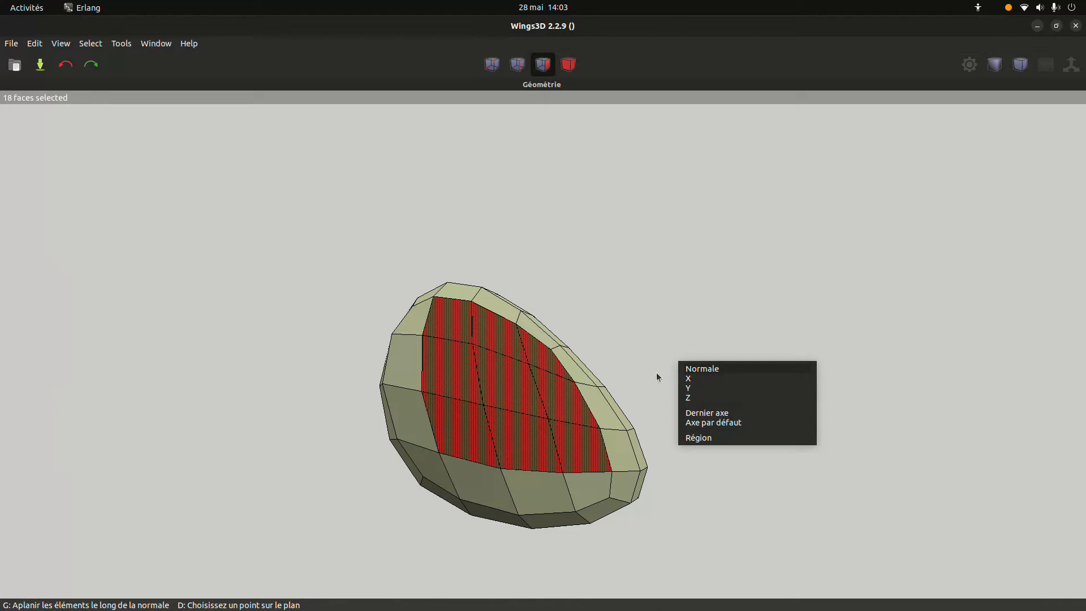
click(728, 372)
middle_click(728, 371)
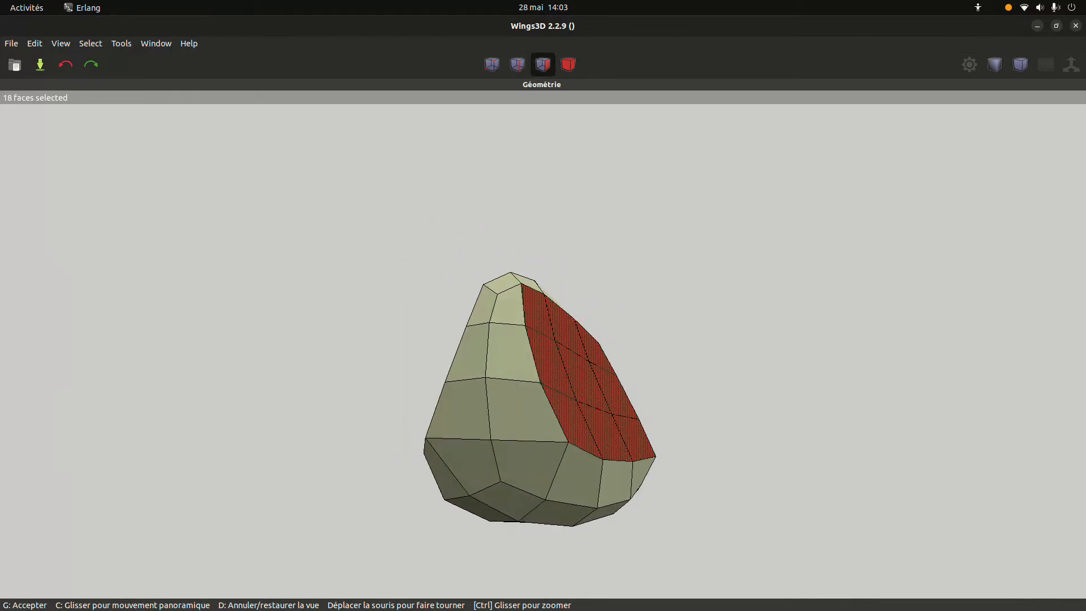
click(616, 405)
key(space)
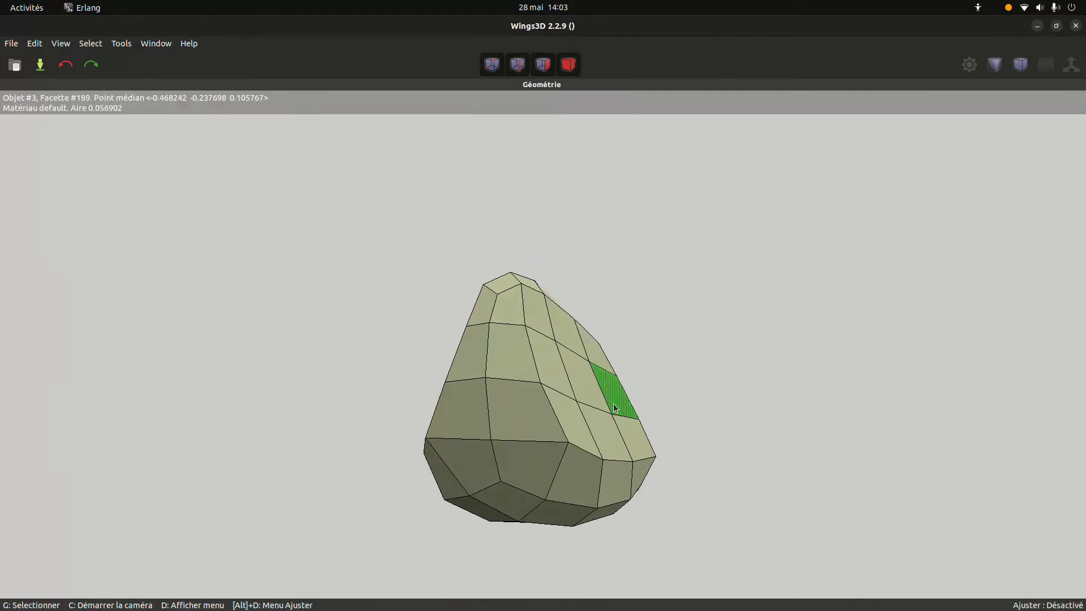
Step: Select the central face of one flattened side, grow the selection, and add the corner faces to complete a three-by-three patch
middle_click(585, 389)
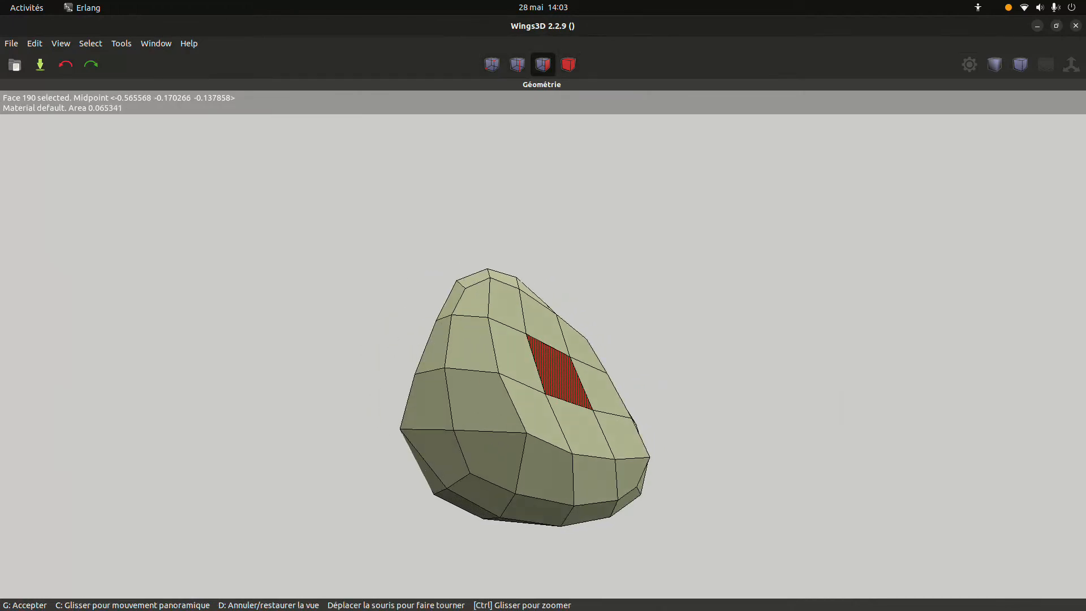
click(564, 348)
key(plus)
click(515, 324)
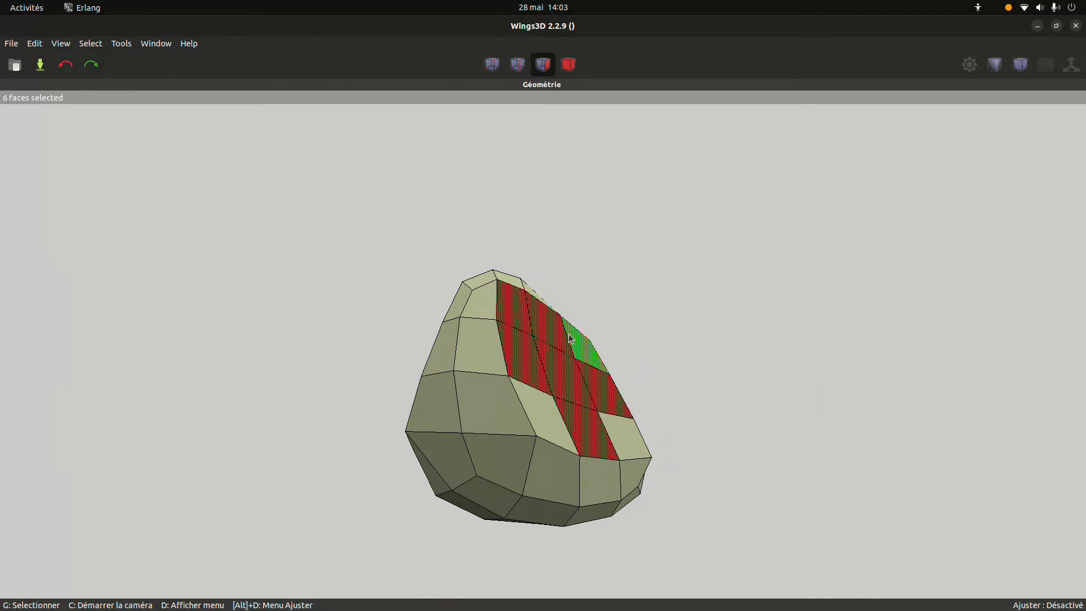
middle_click(611, 376)
click(642, 315)
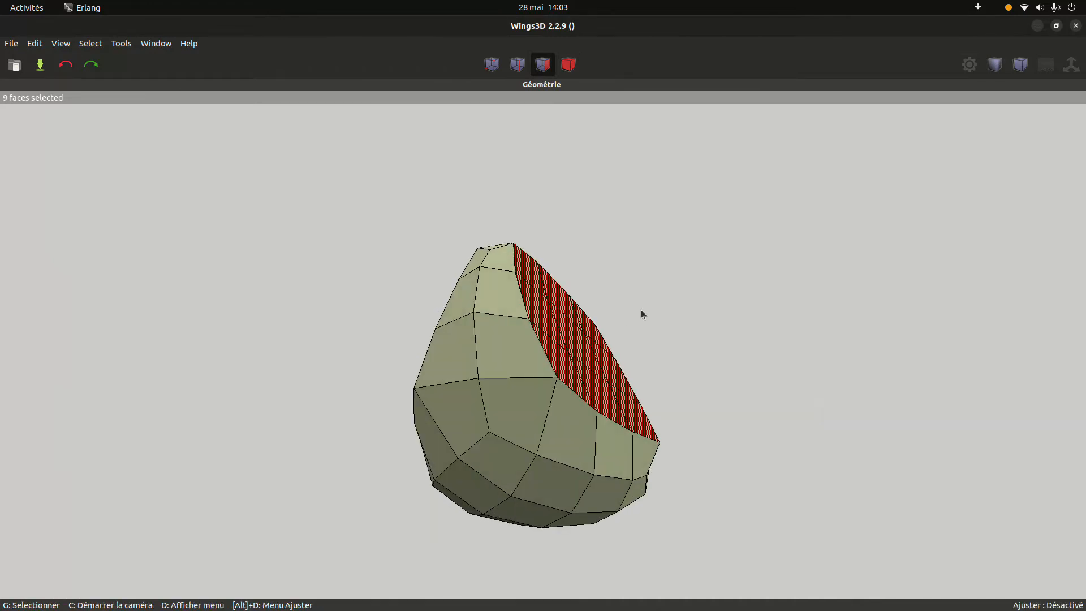
Step: Flatten the selected nine-face side patch along its normal
right_click(642, 315)
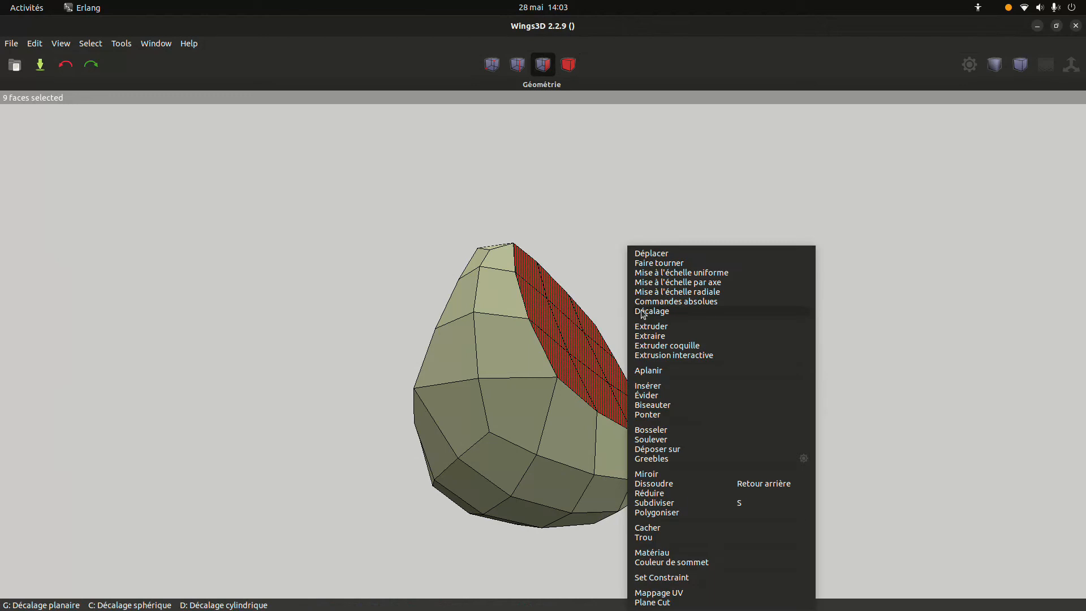
click(659, 377)
click(697, 371)
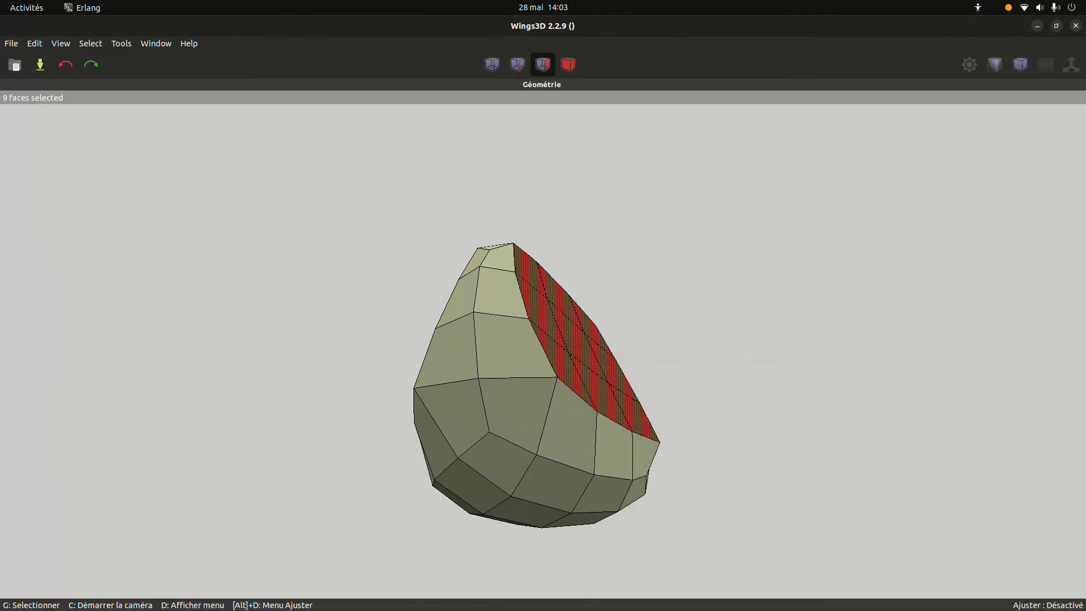
middle_click(697, 371)
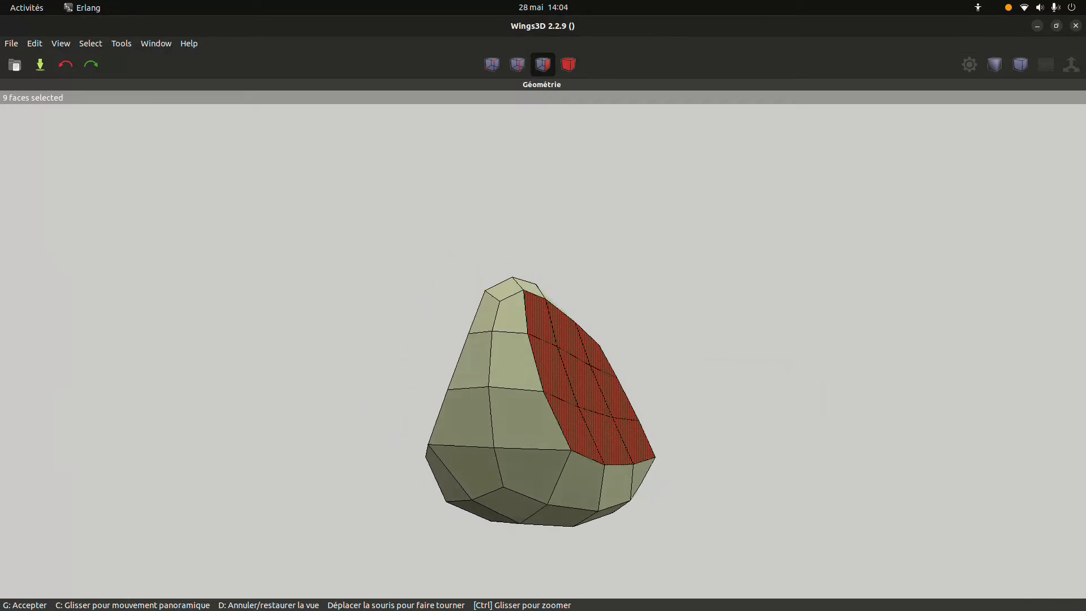
click(701, 338)
Step: Flatten the nine-face side patch along a coordinate axis and clear the face selection
right_click(702, 338)
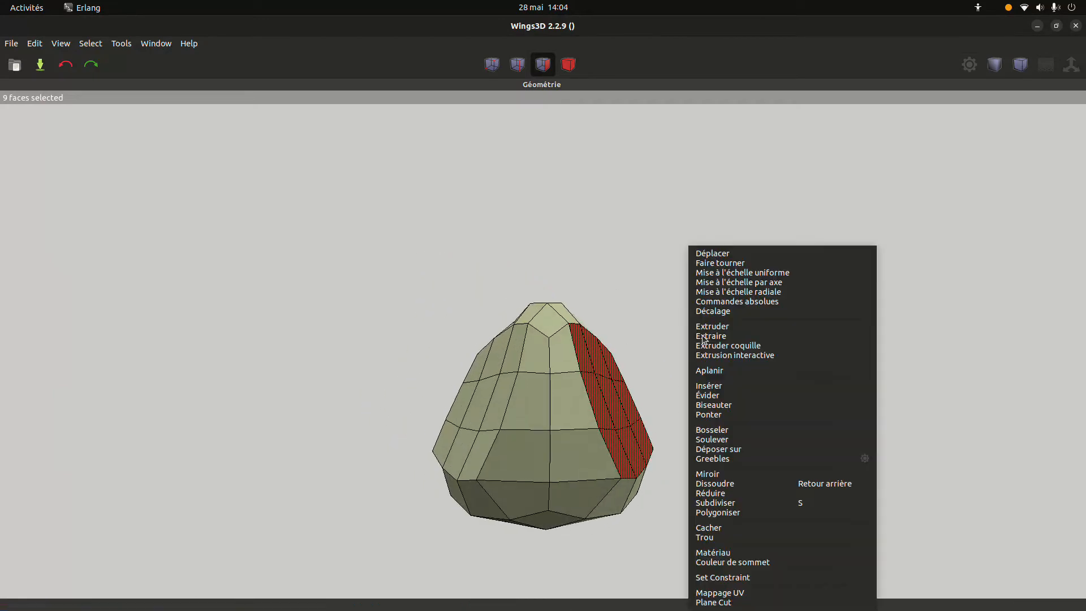
click(733, 374)
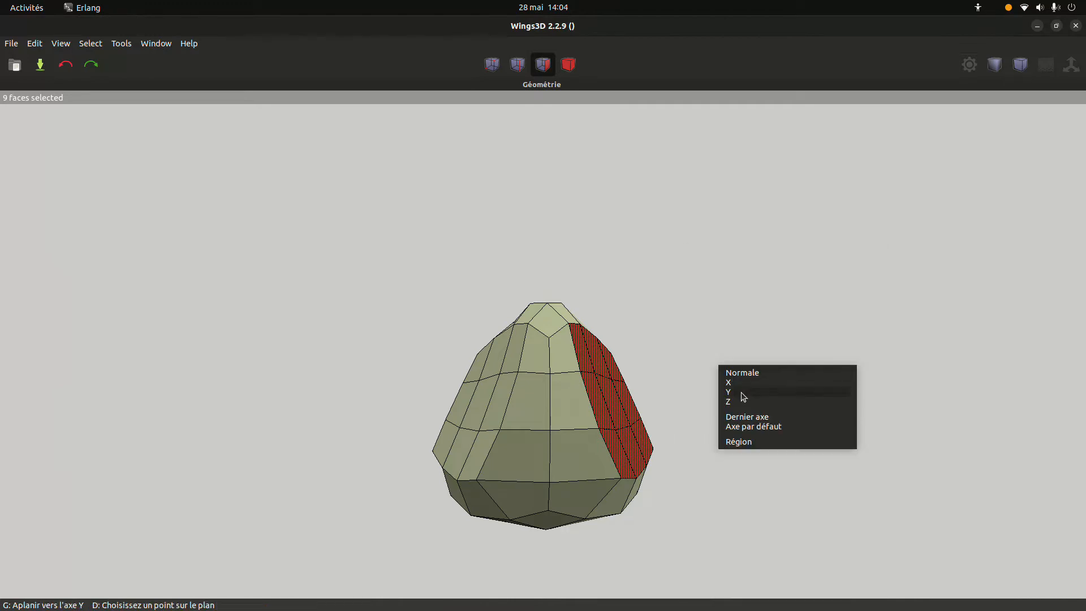
click(743, 390)
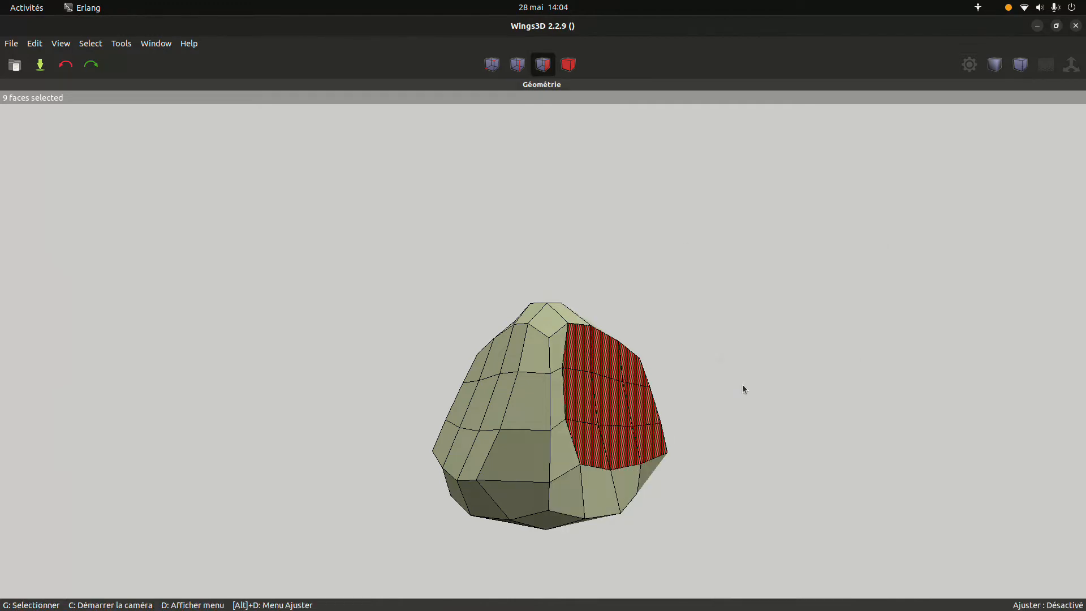
middle_click(745, 368)
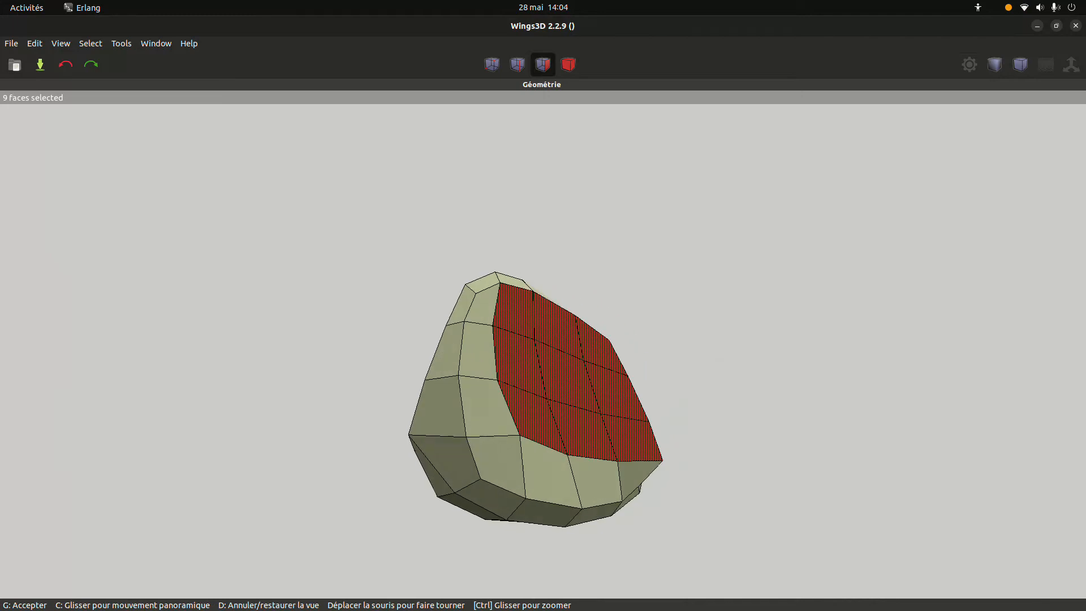
click(746, 367)
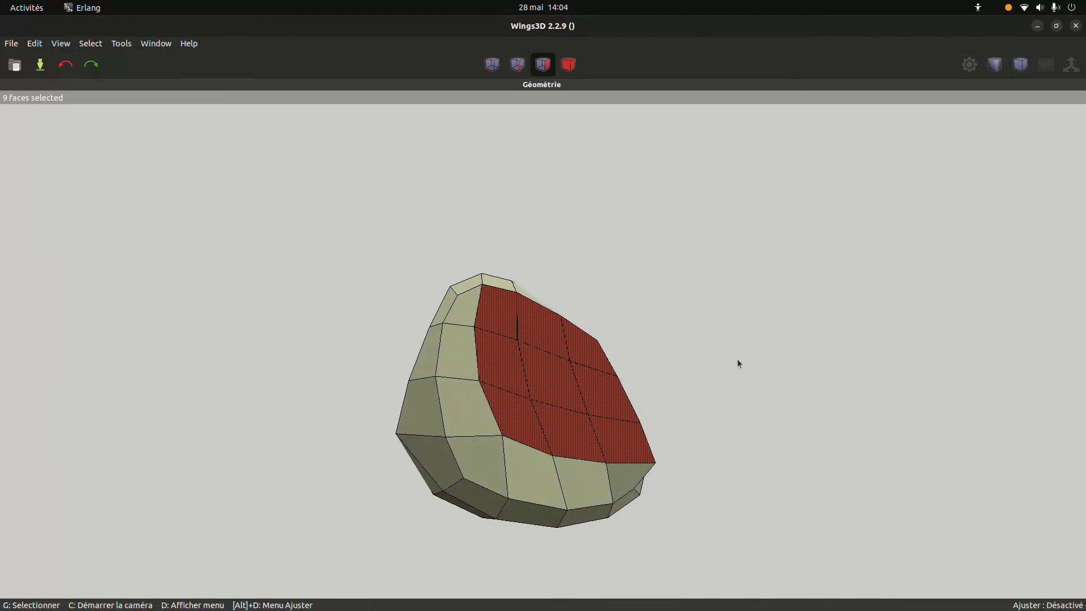
middle_click(728, 358)
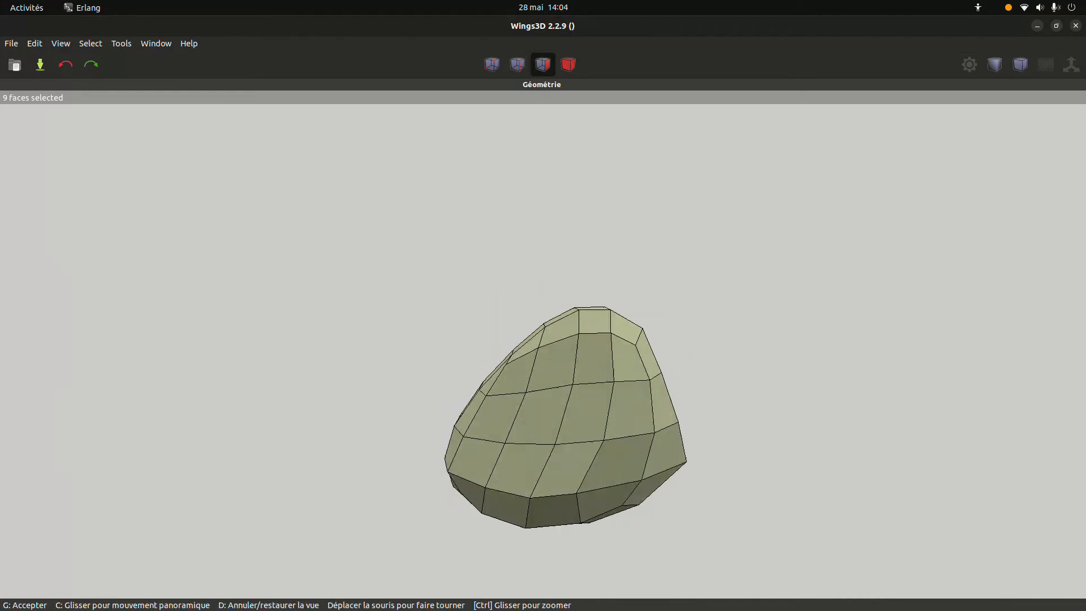
click(728, 359)
key(space)
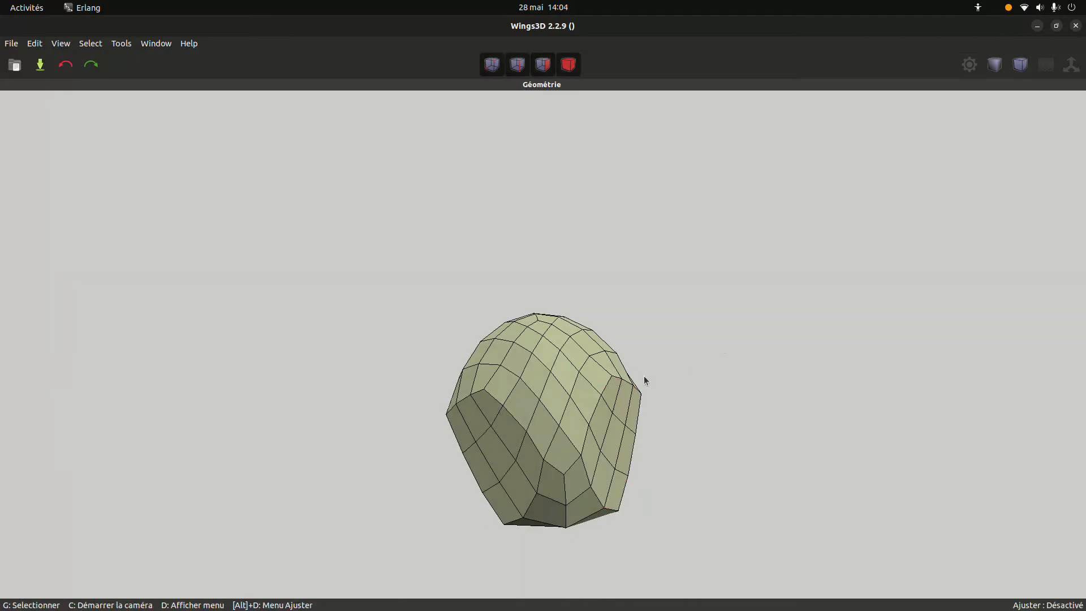
Step: Select the four-by-four diamond of 16 faces lying between the two flattened sides
drag(545, 362, 561, 397)
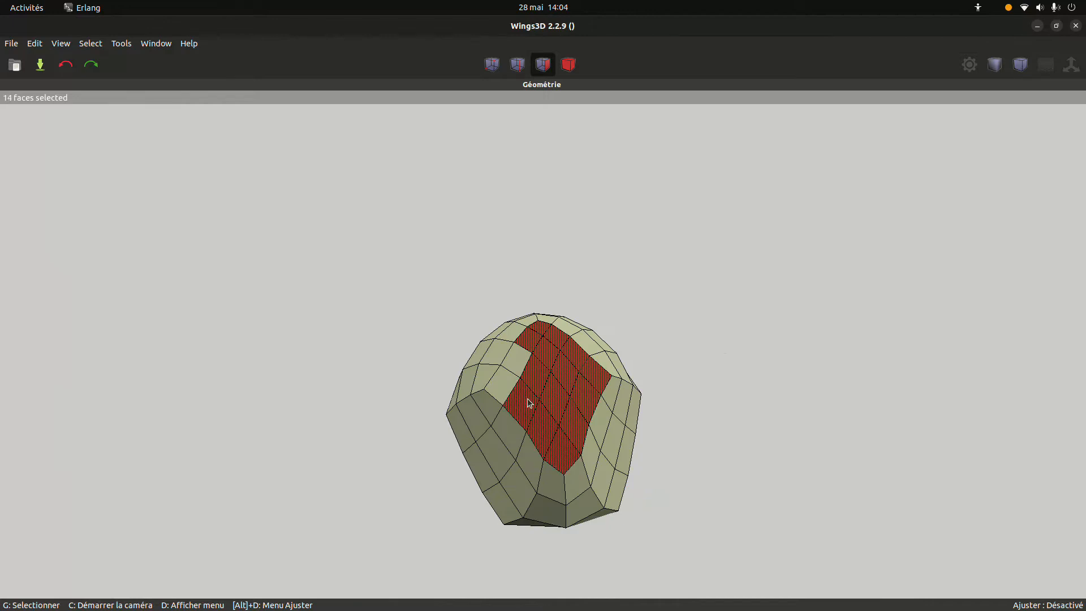
middle_click(519, 366)
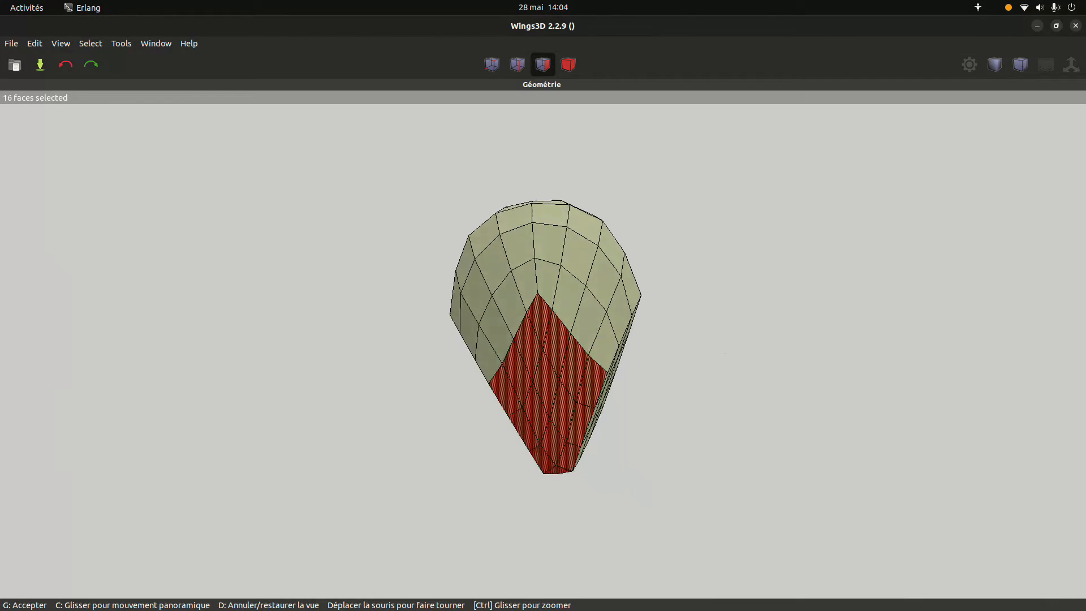
click(657, 367)
middle_click(657, 368)
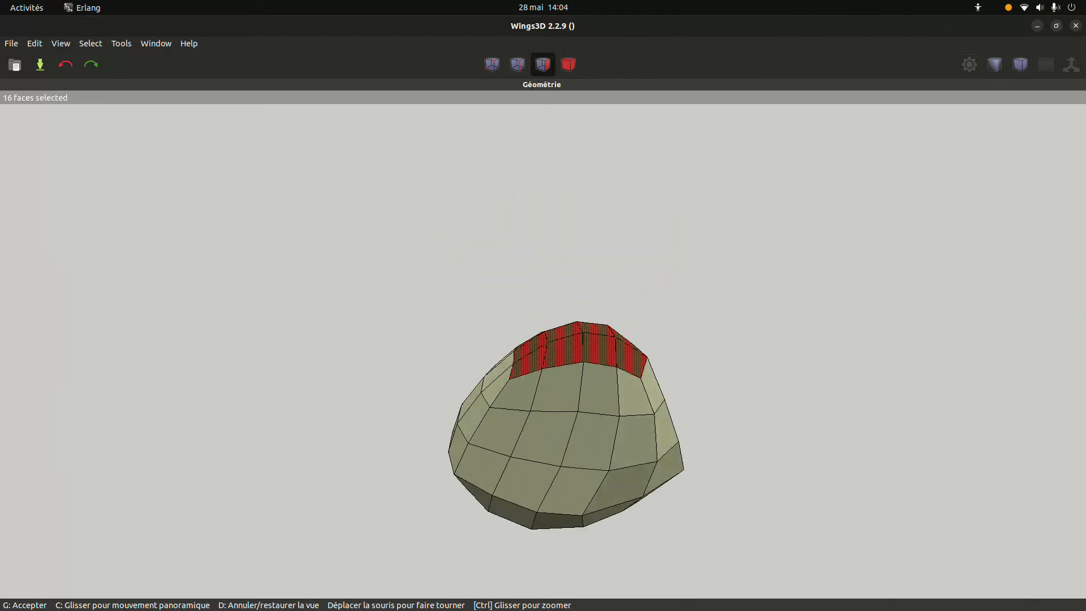
click(608, 353)
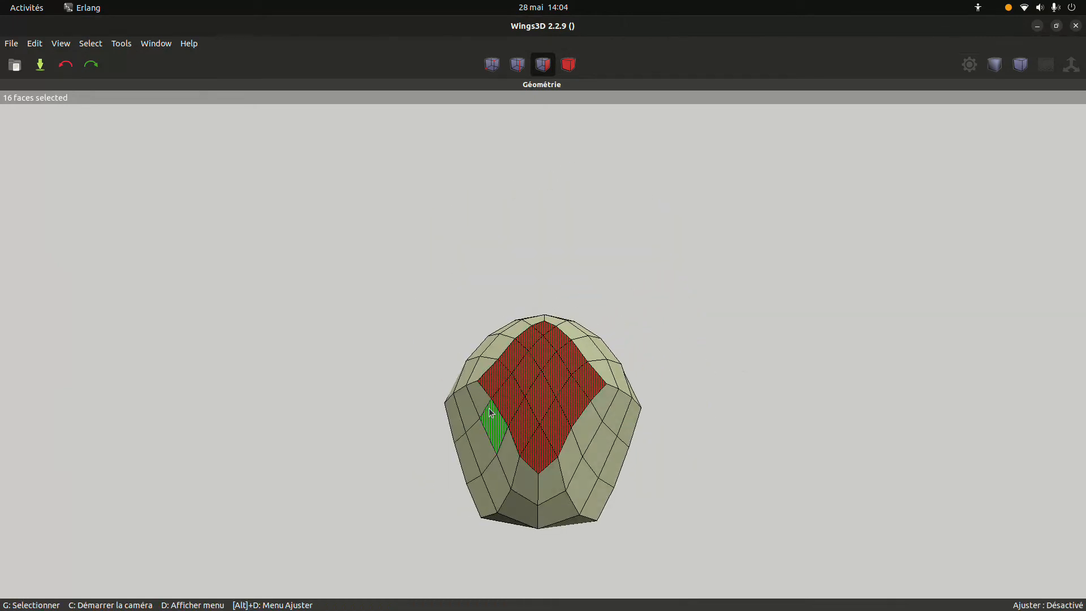
Step: Flatten the selected 16-face diamond along its normal
right_click(643, 338)
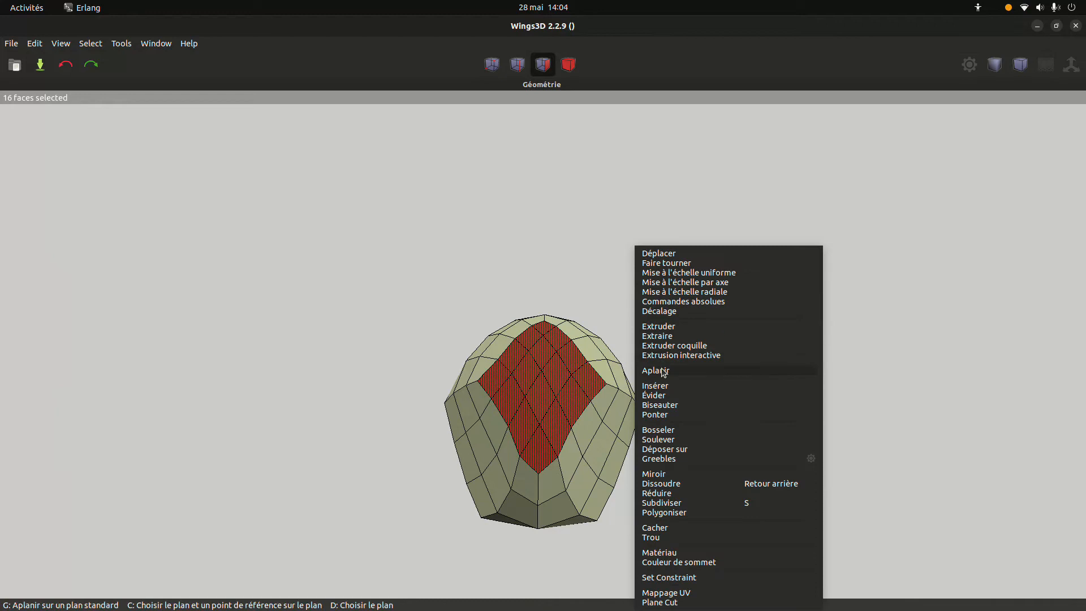
click(656, 372)
click(670, 372)
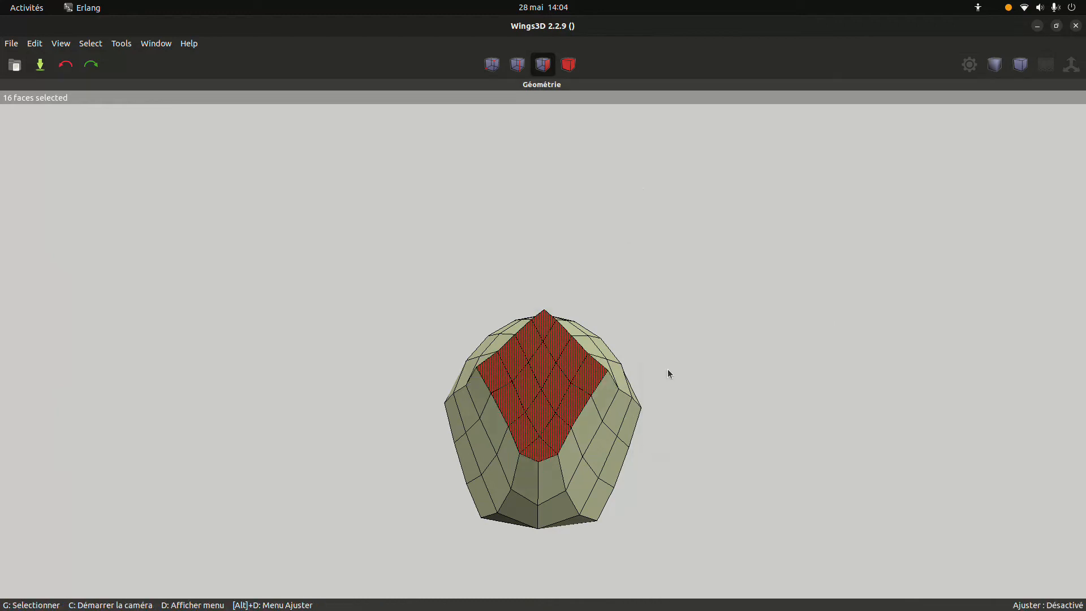
Step: Replace the selection with the 19 rounded faces between the two sides that adjoin the flattened diamond
middle_click(667, 369)
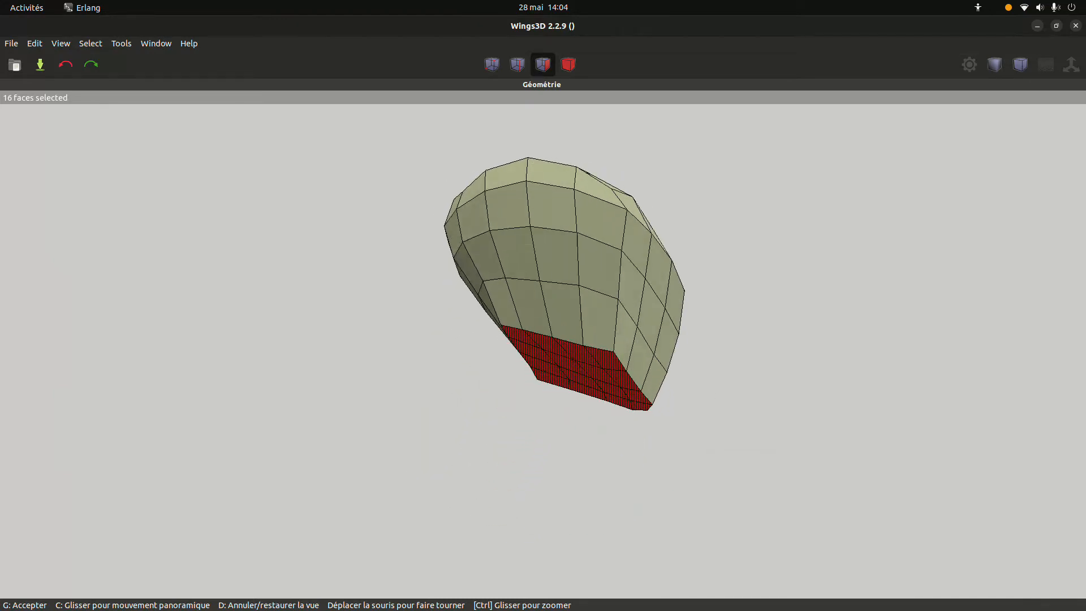
click(526, 184)
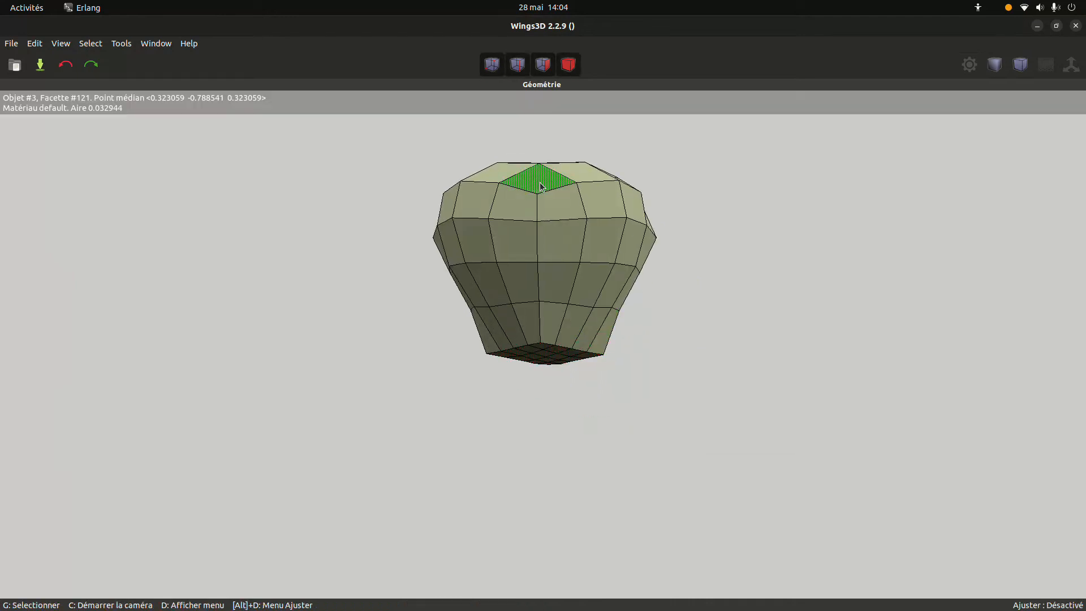
mouse_move(483, 176)
mouse_down()
mouse_move(543, 180)
mouse_move(589, 219)
mouse_up()
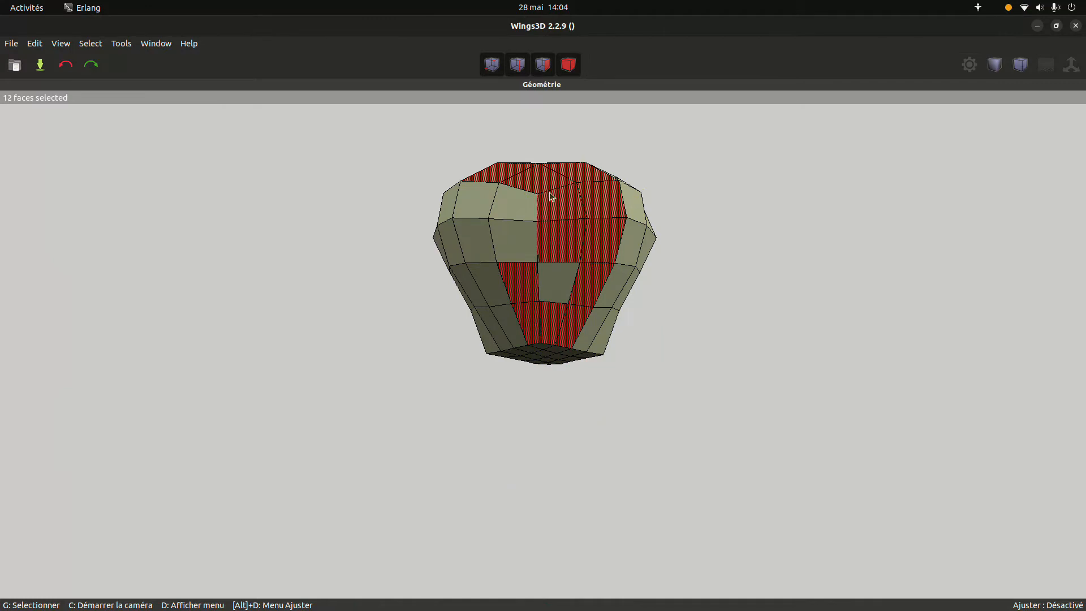
drag(546, 308, 485, 241)
middle_click(501, 320)
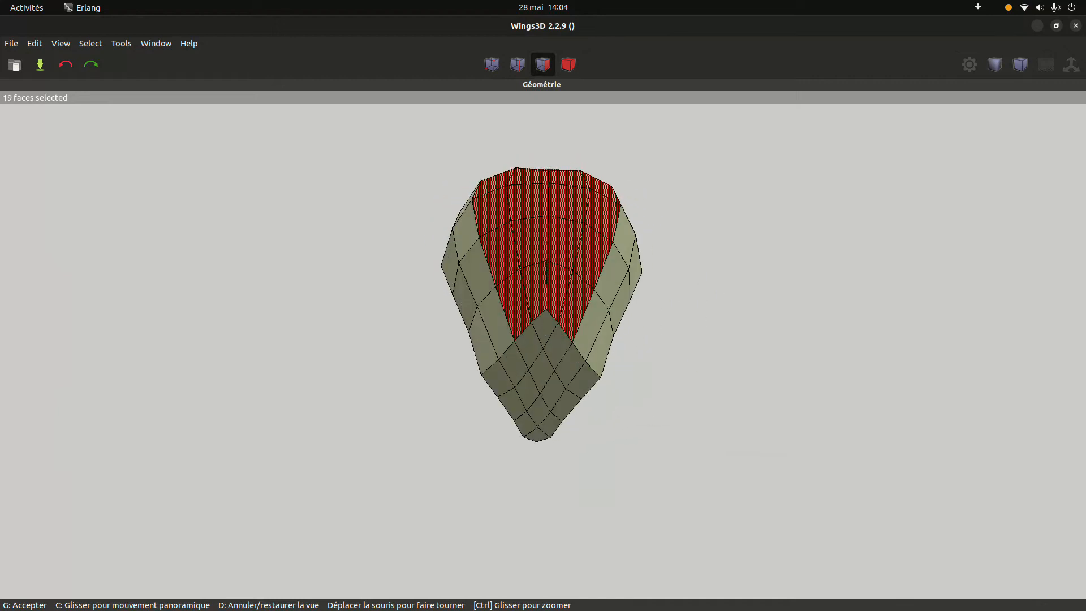
click(657, 276)
Step: Flatten the 19 selected faces along their normal and clear the face selection
right_click(660, 276)
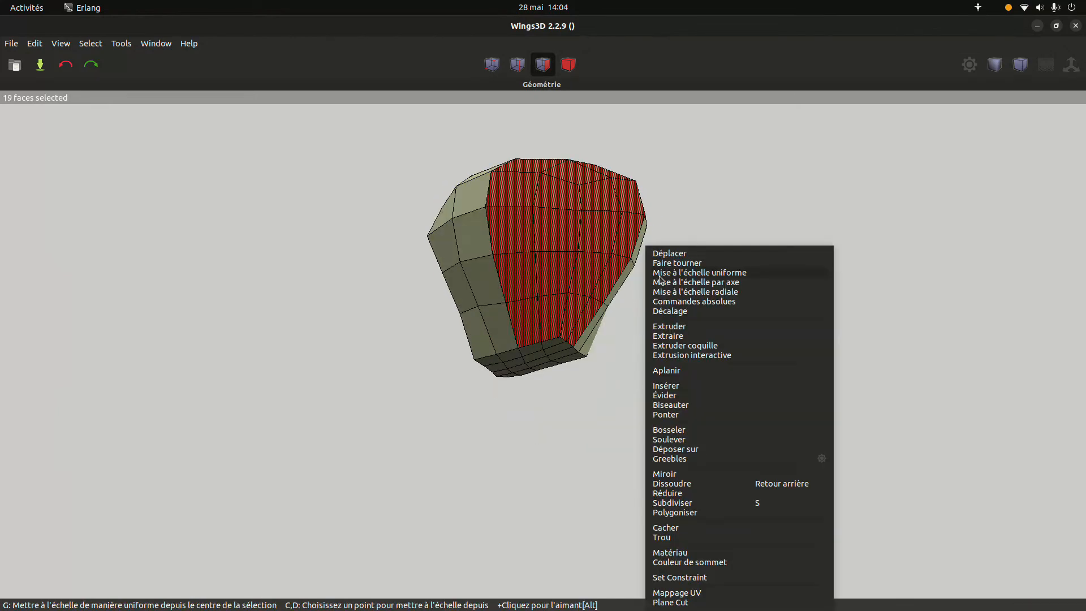
click(680, 370)
click(683, 369)
middle_click(682, 370)
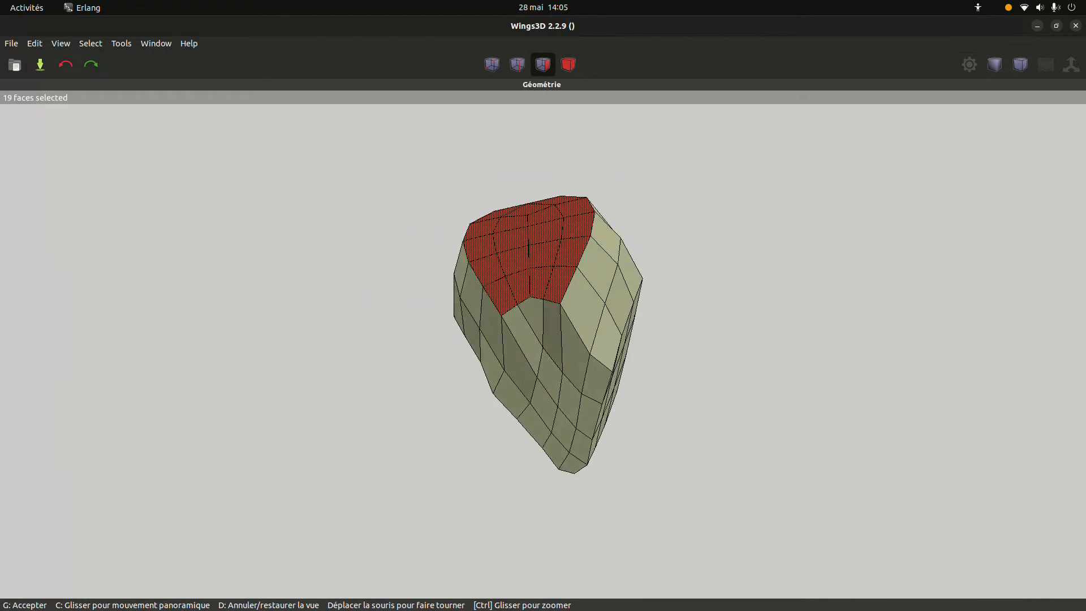
click(673, 342)
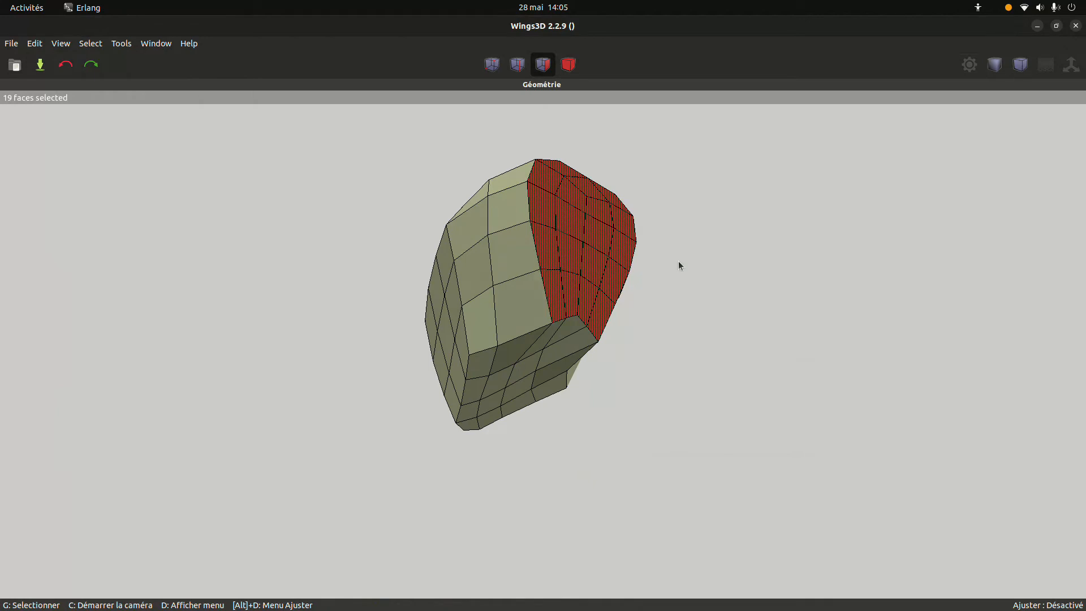
key(space)
Step: Select a single face beside the centre line of the newly flattened area and mirror the form across it
click(574, 229)
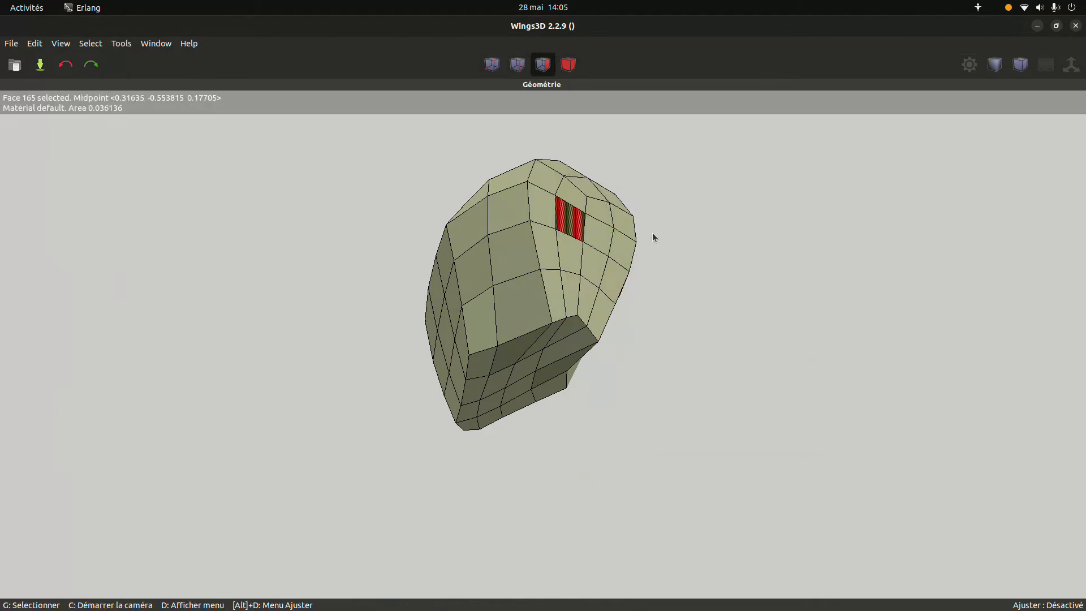
middle_click(668, 233)
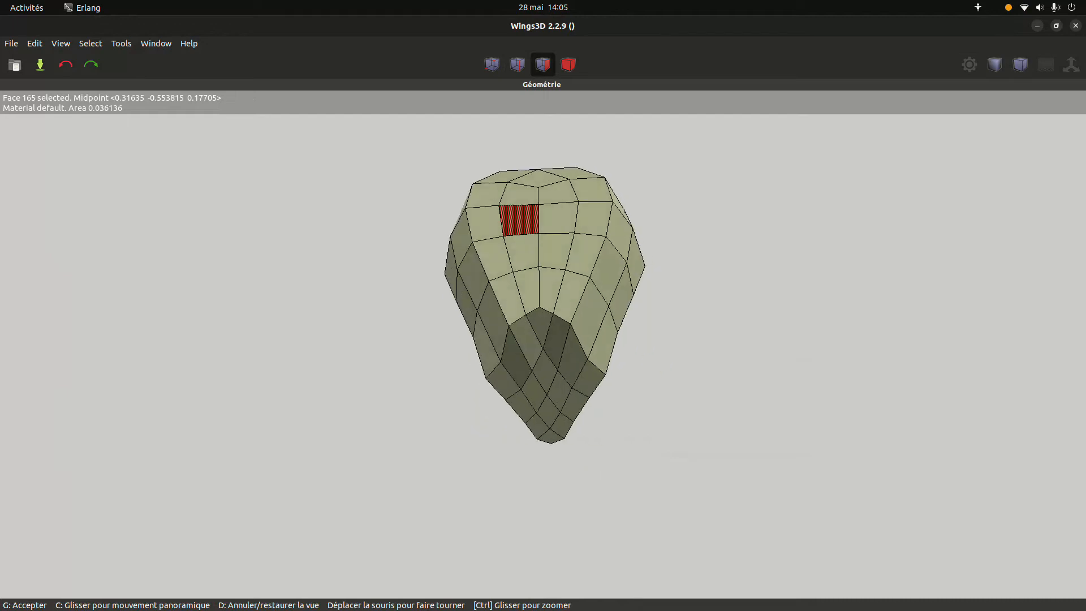
click(652, 237)
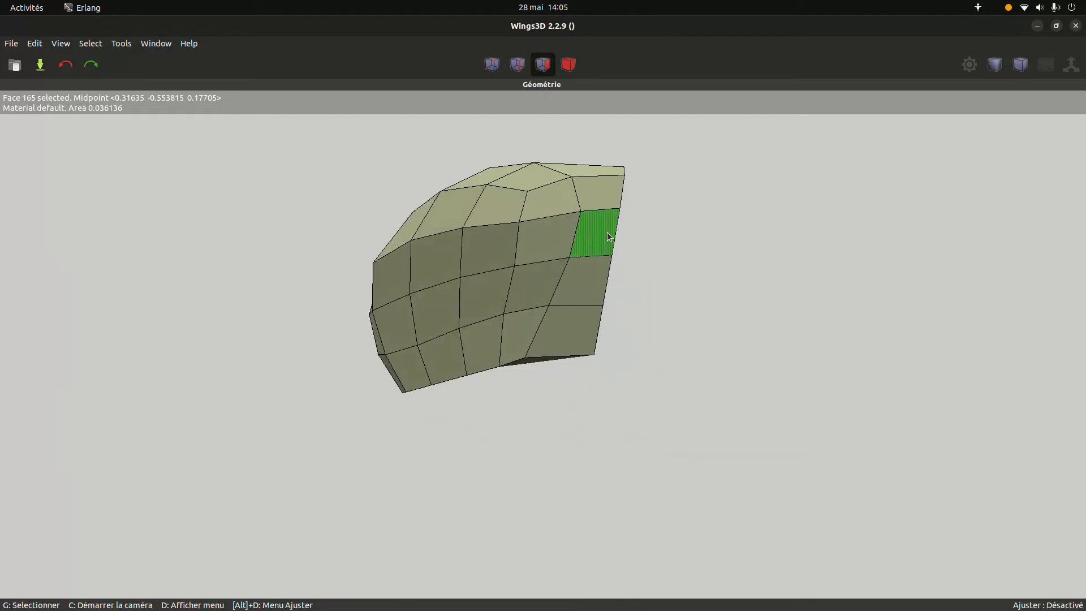
right_click(684, 226)
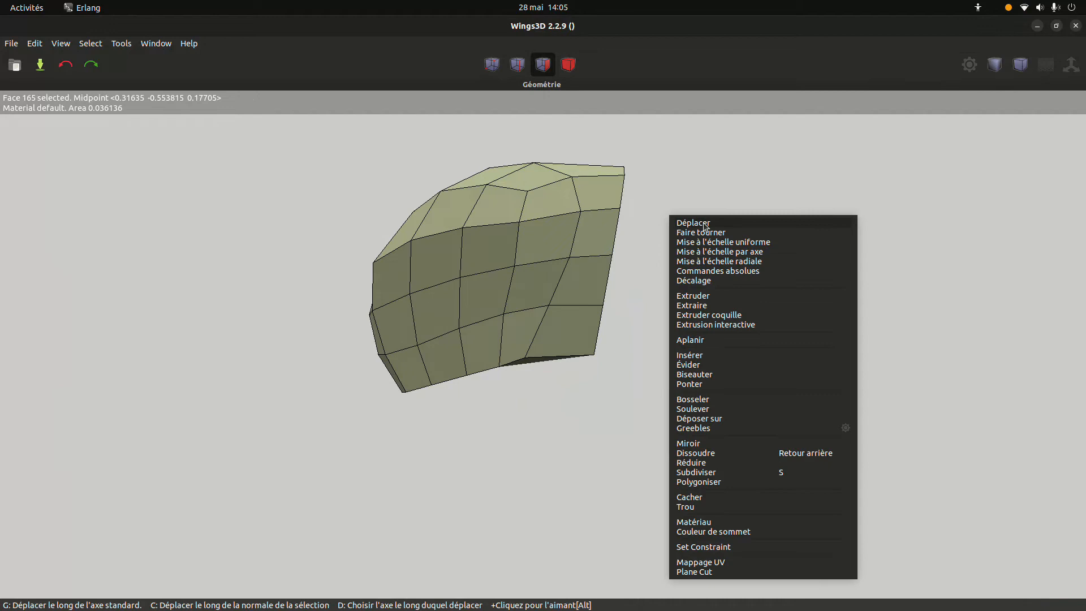
click(702, 443)
Step: Mirror the half form across its selected face to make the two-lobed body
middle_click(701, 443)
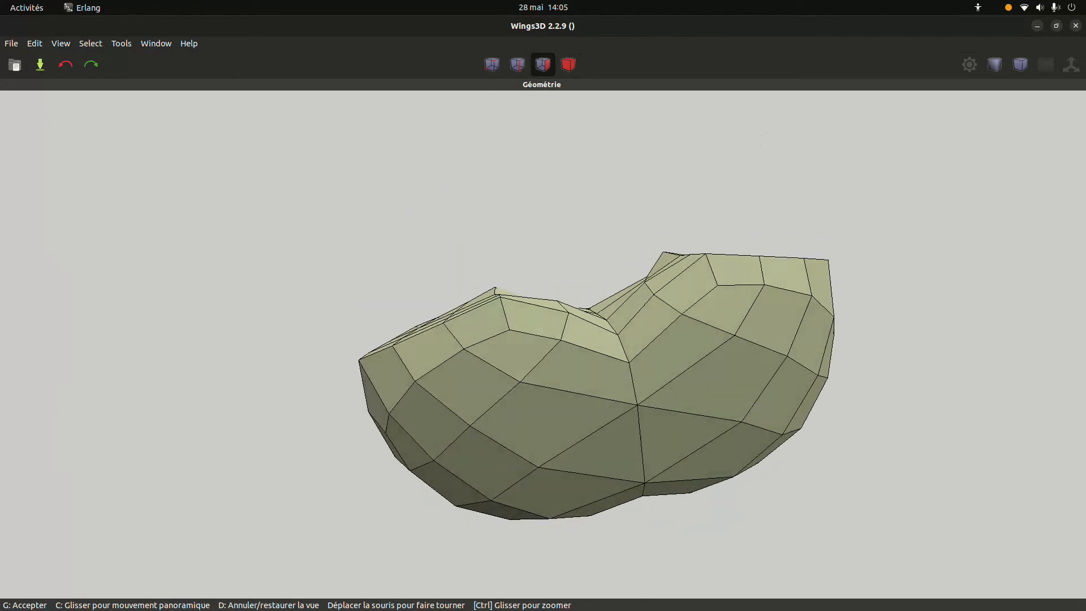
click(650, 479)
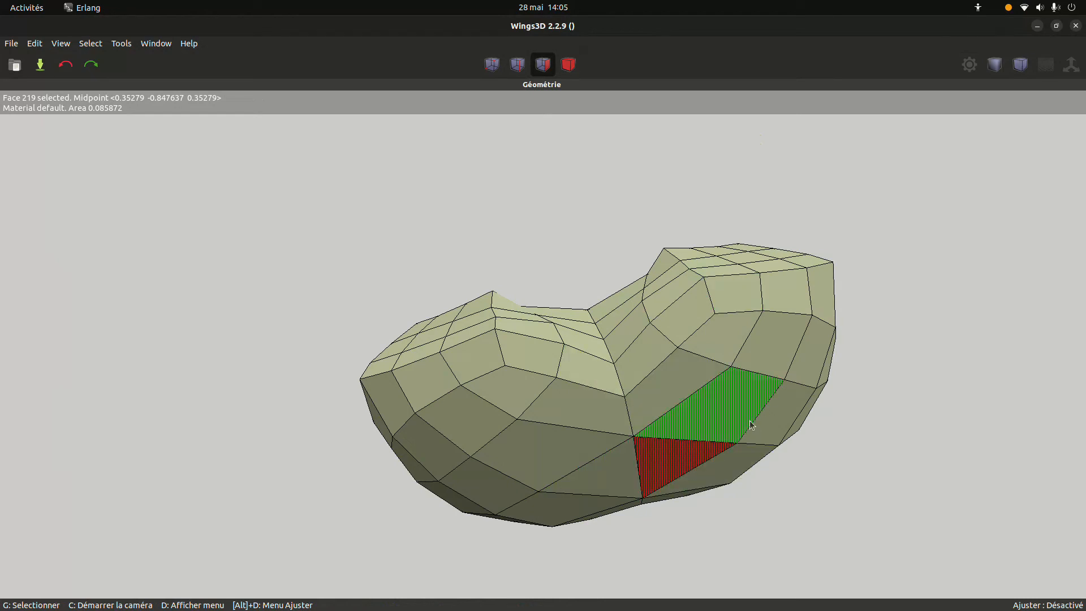
Step: Mirror the two-lobed body across the selected triangular face beside the seam on its underside
middle_click(596, 374)
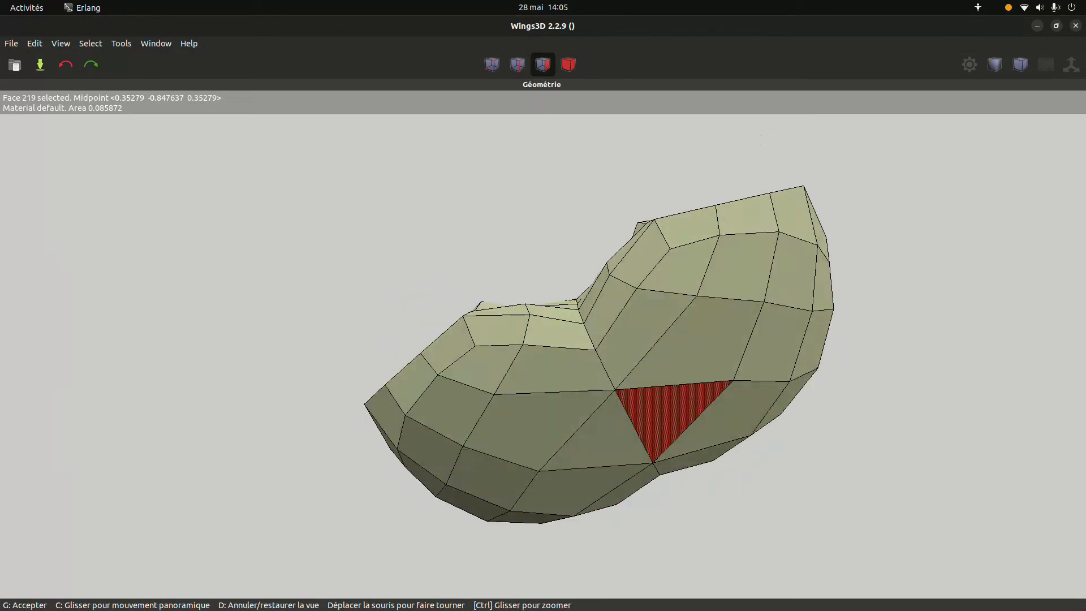
click(693, 462)
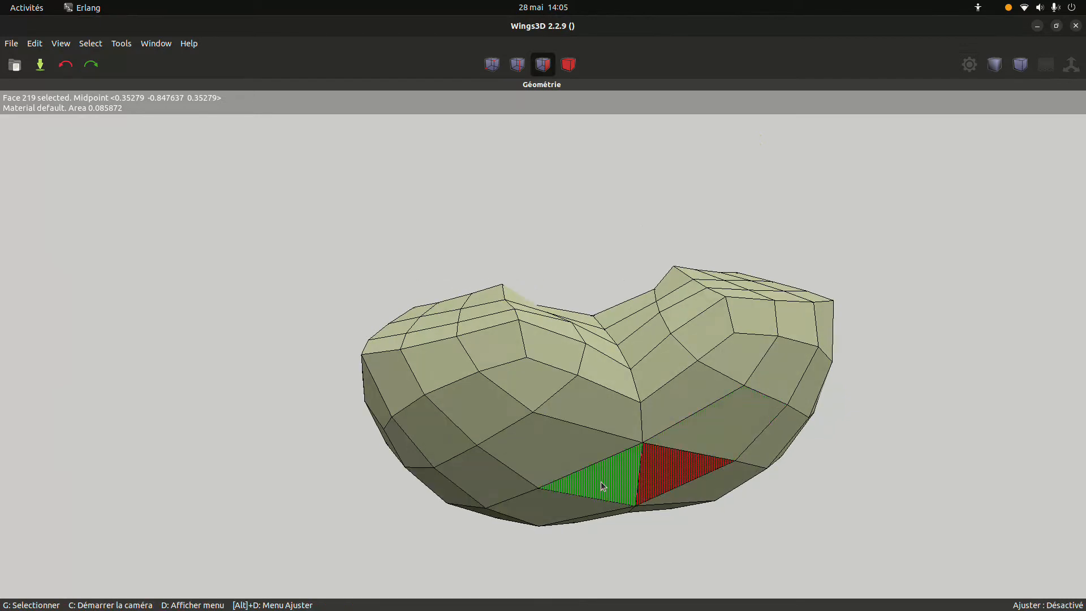
right_click(707, 470)
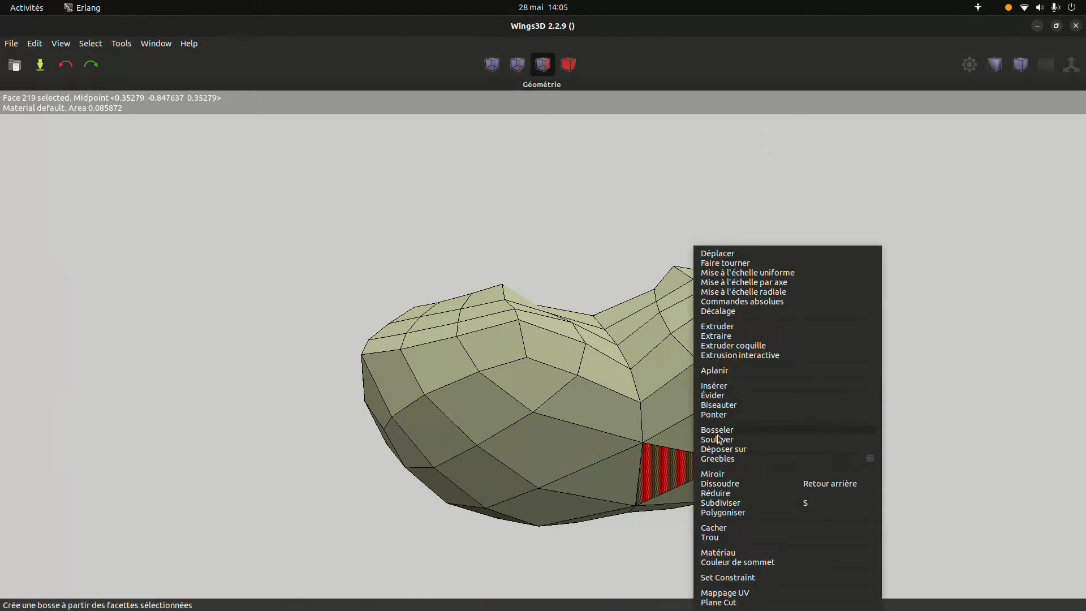
click(727, 474)
middle_click(727, 474)
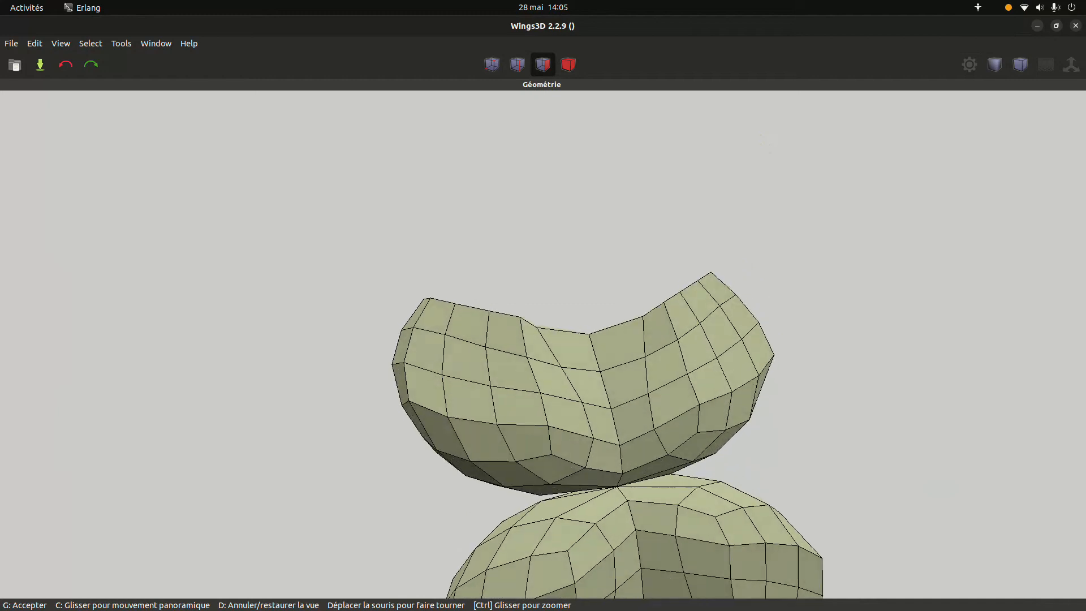
click(712, 439)
middle_click(711, 436)
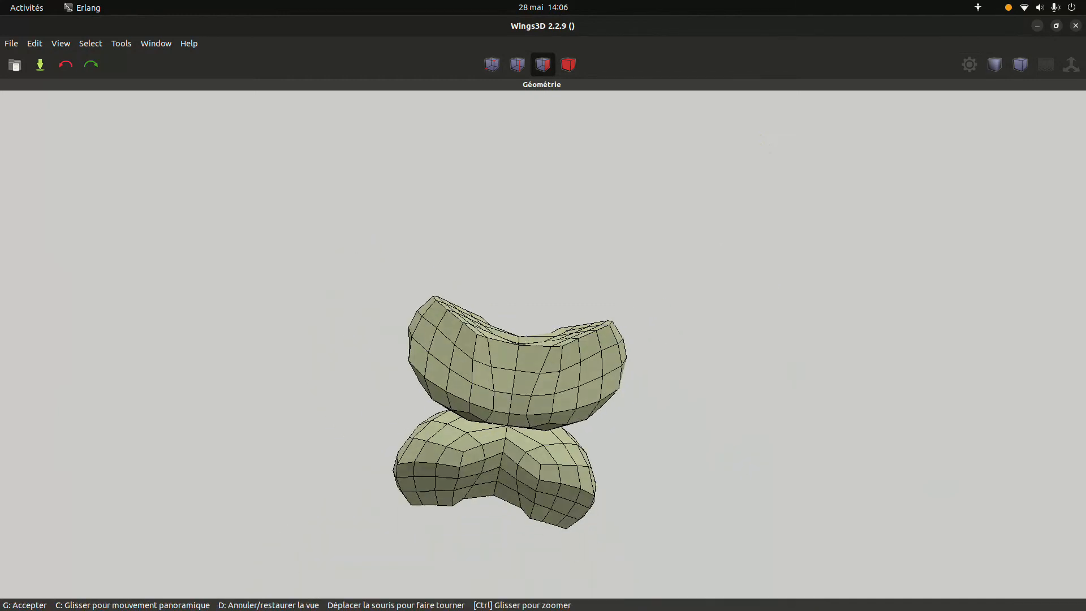
click(653, 398)
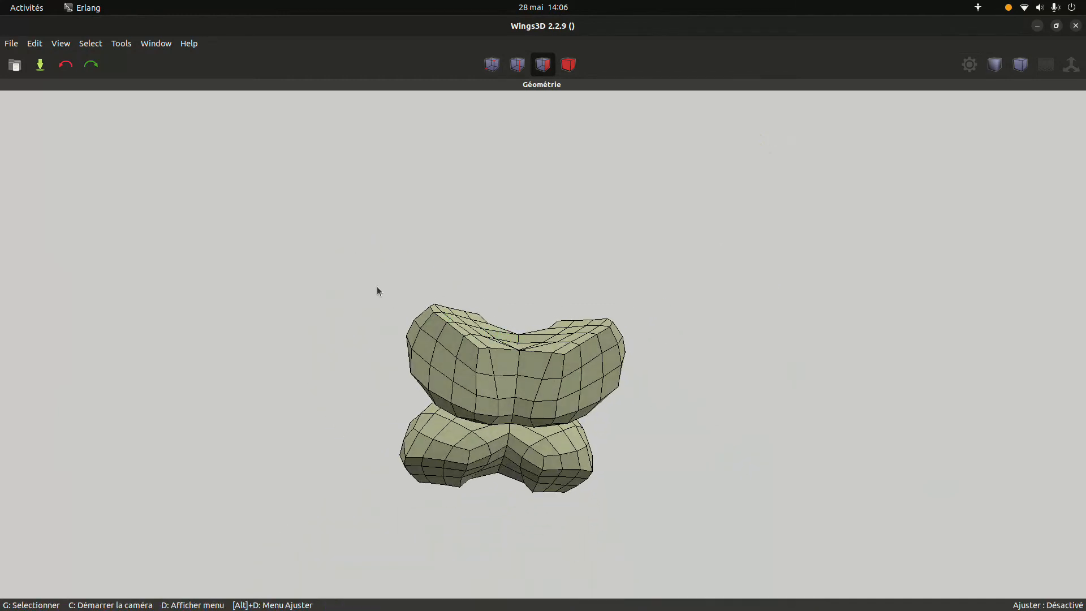
Step: Select all faces of the mirrored four-lobed body
drag(266, 239, 790, 556)
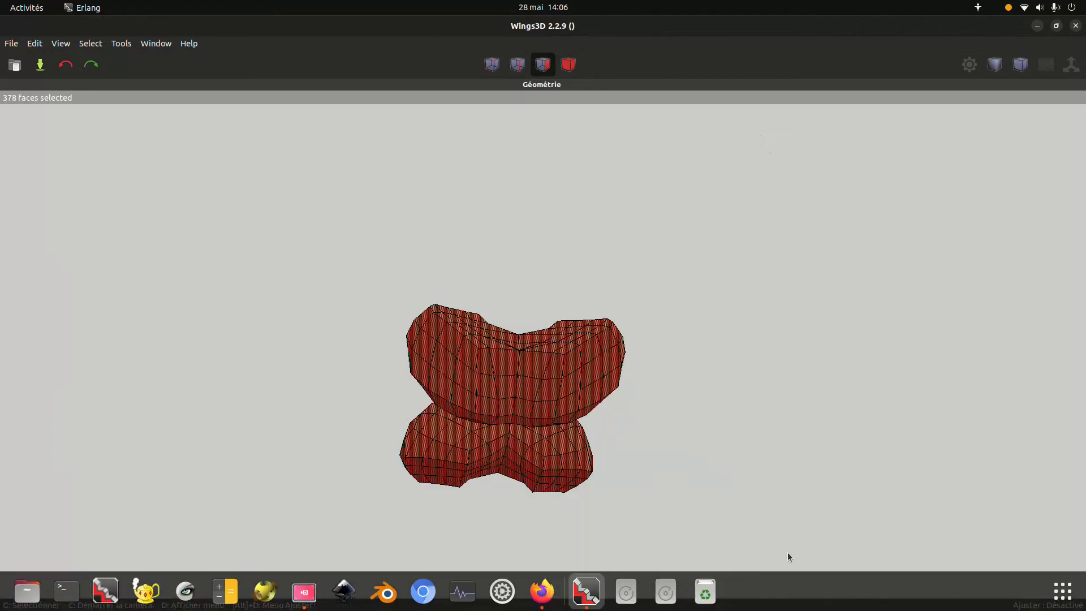
middle_click(657, 500)
click(666, 422)
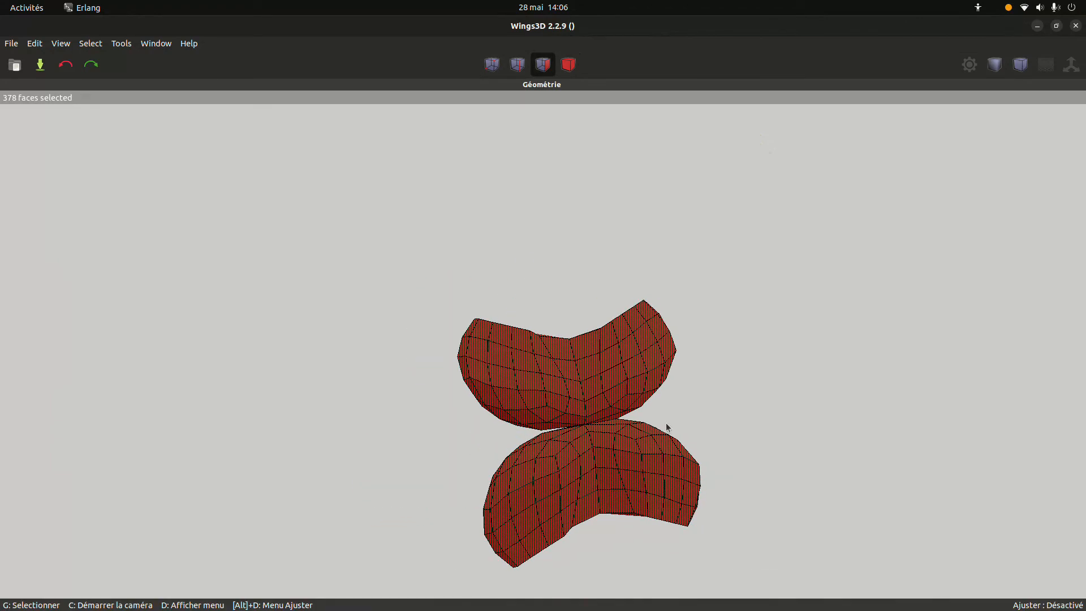
Step: Subdivide all the selected faces of the four-lobed body
key(s)
middle_click(718, 387)
click(707, 393)
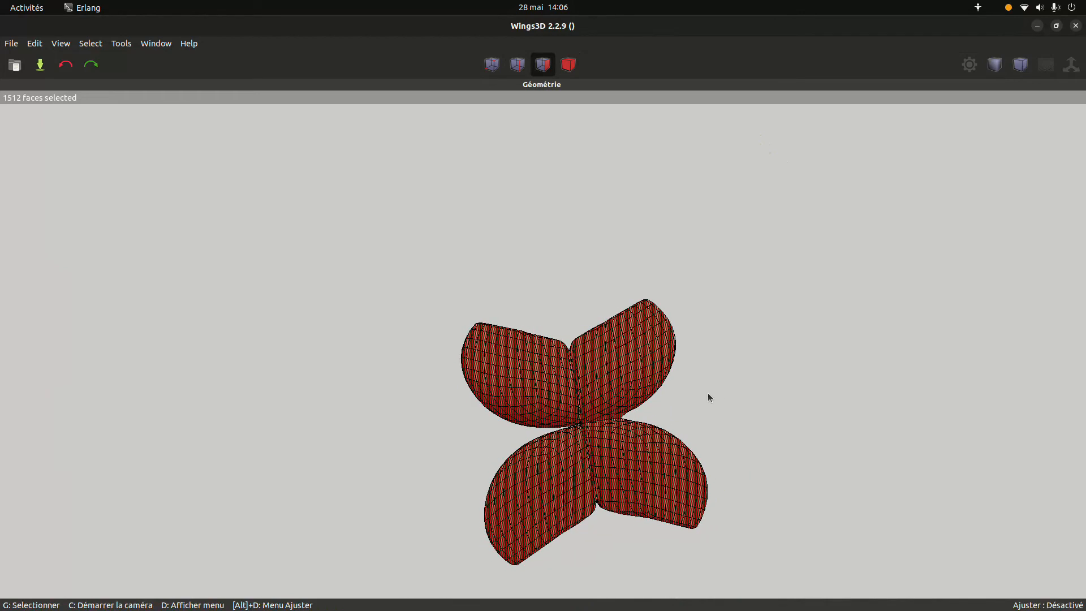
Step: Examine the seam between the lobes and the junction where the upper and lower pairs meet
scroll(705, 396, up, 5)
key(Up)
key(Up)
key(Up)
key(Up)
key(Up)
key(Up)
key(Up)
key(Up)
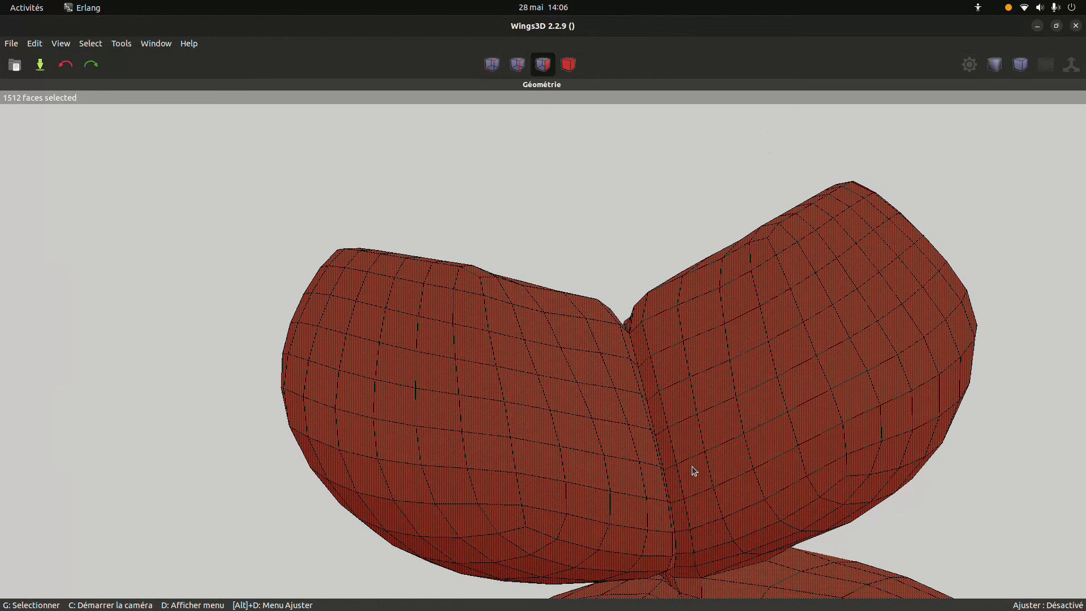
middle_click(686, 461)
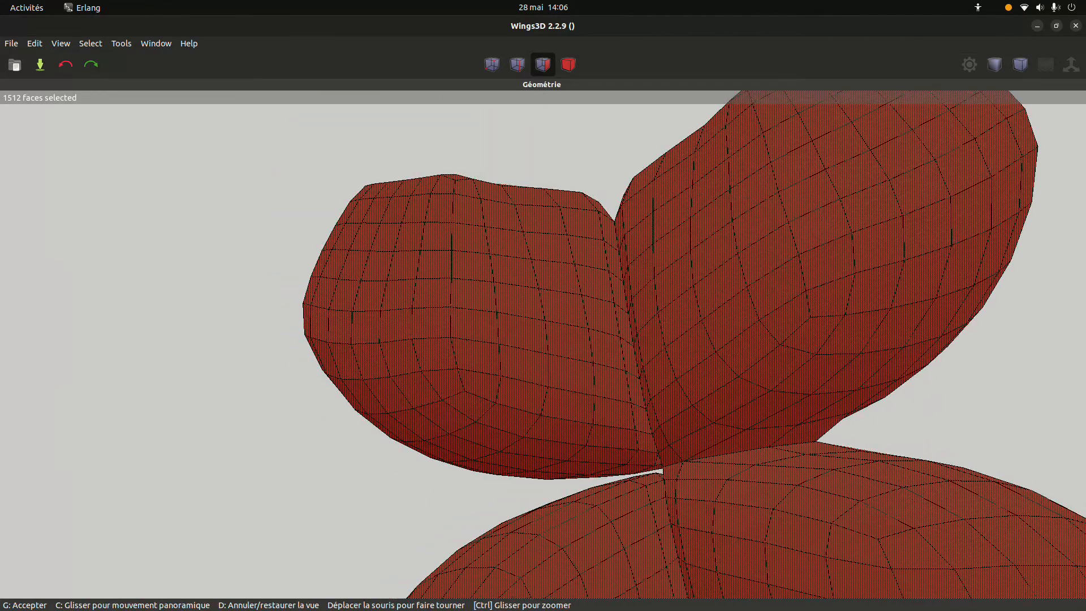
click(631, 494)
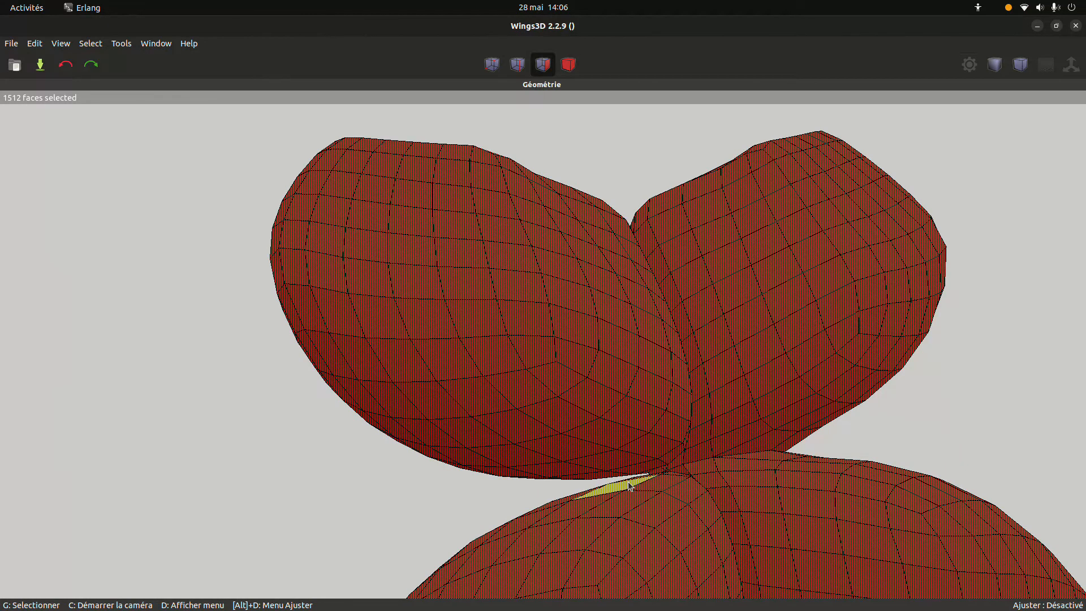
Step: Undo the subdivision of the four-lobed body
key(ctrl+z)
middle_click(718, 427)
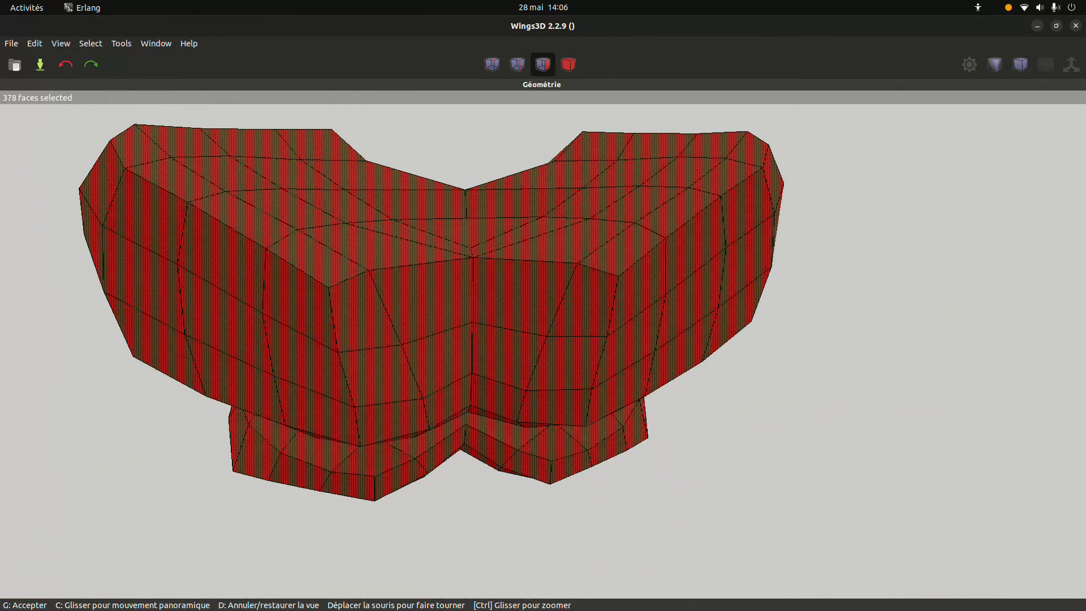
click(707, 433)
scroll(708, 433, down, 5)
middle_click(708, 433)
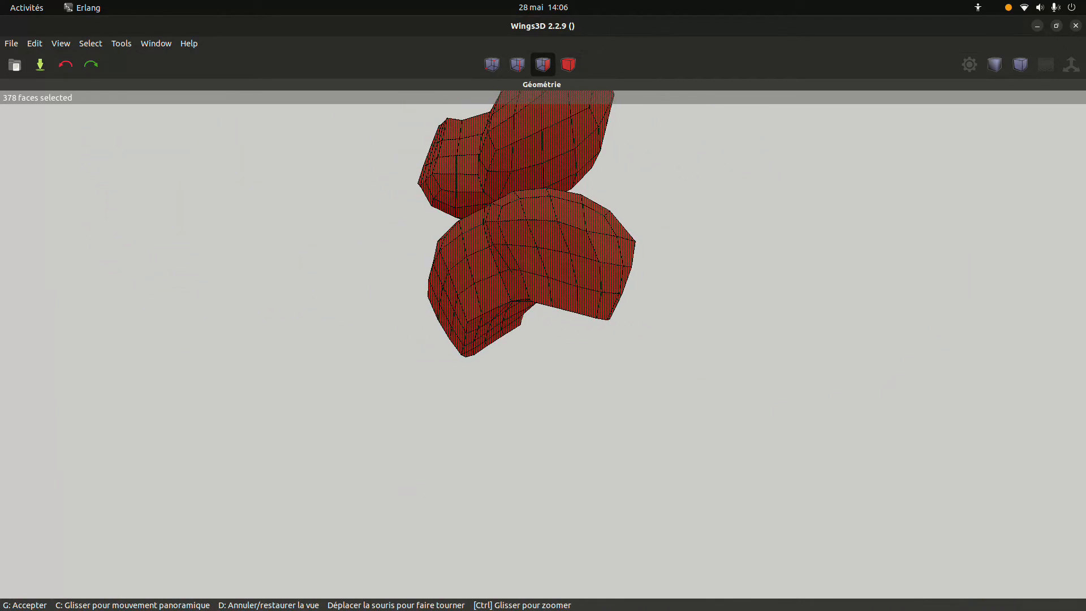
click(715, 430)
key(Up)
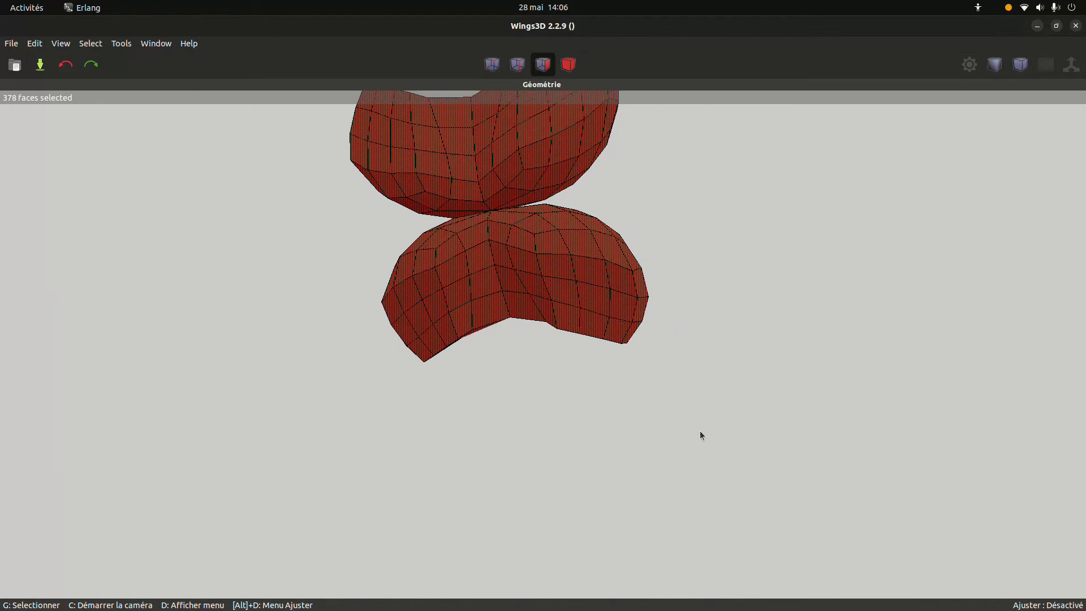
key(Up)
key(Up)
key(Up)
key(Up)
key(Up)
key(Up)
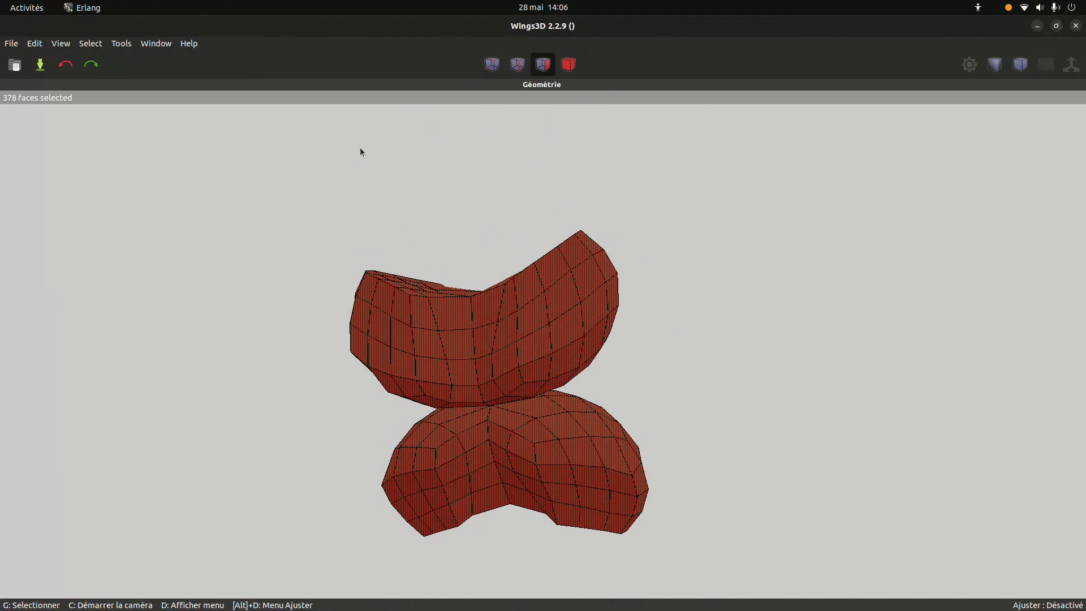
drag(289, 163, 698, 547)
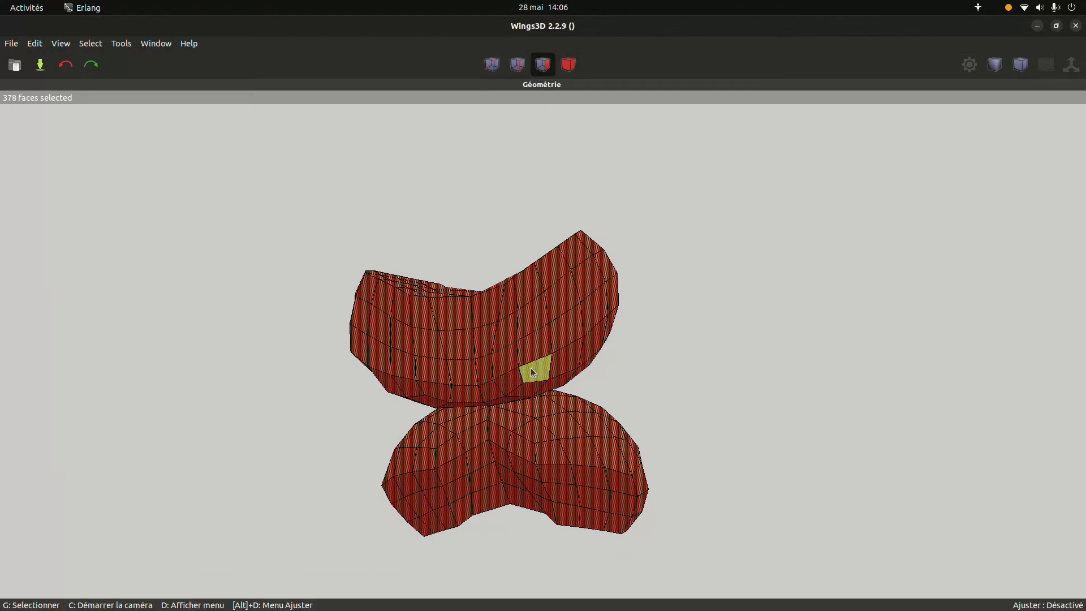
right_click(551, 308)
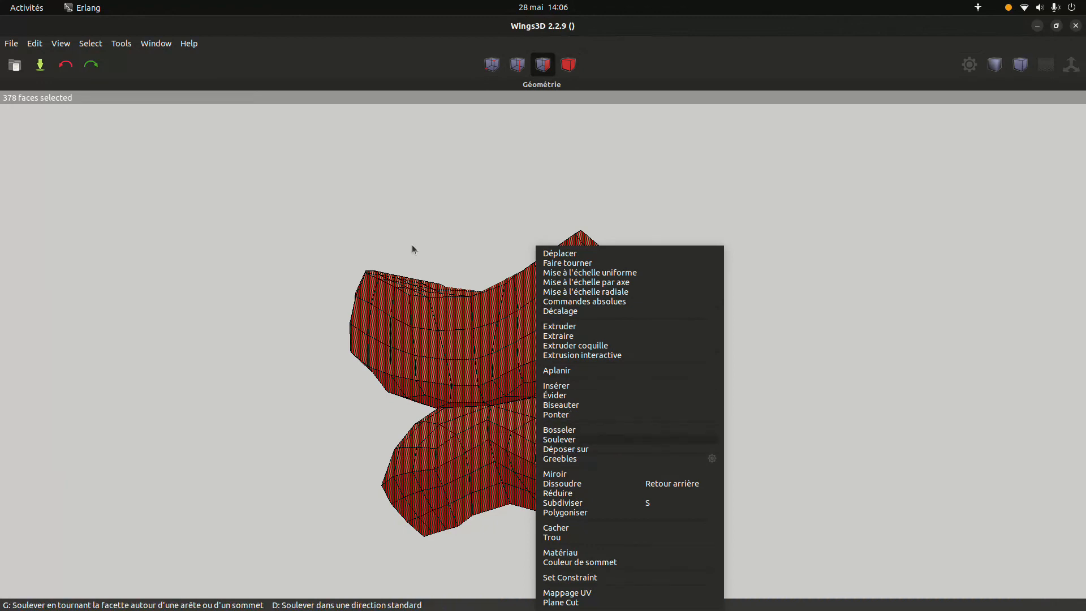
click(417, 215)
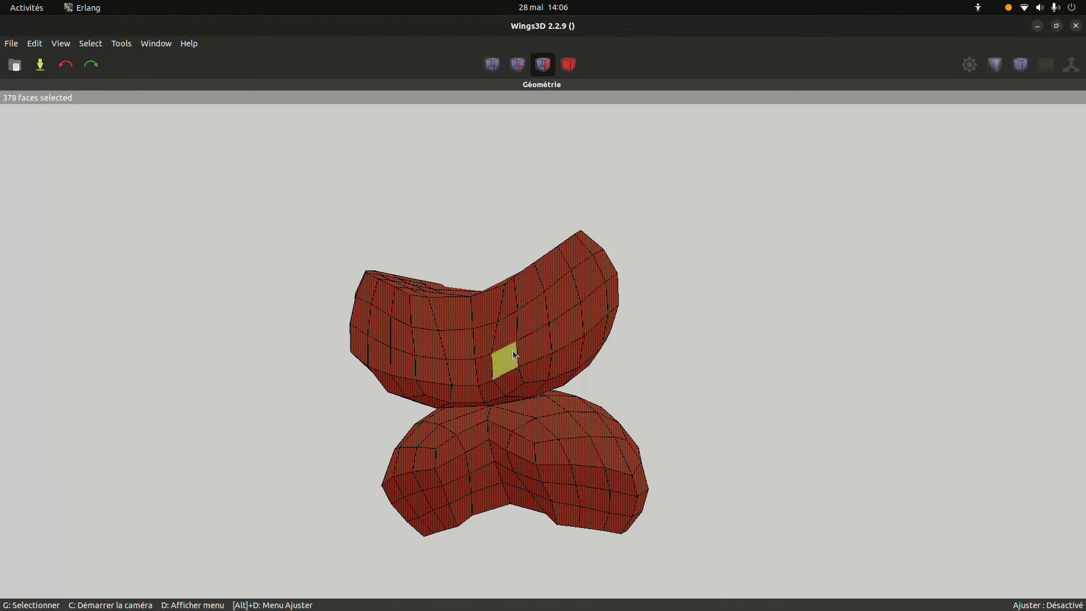
right_click(537, 399)
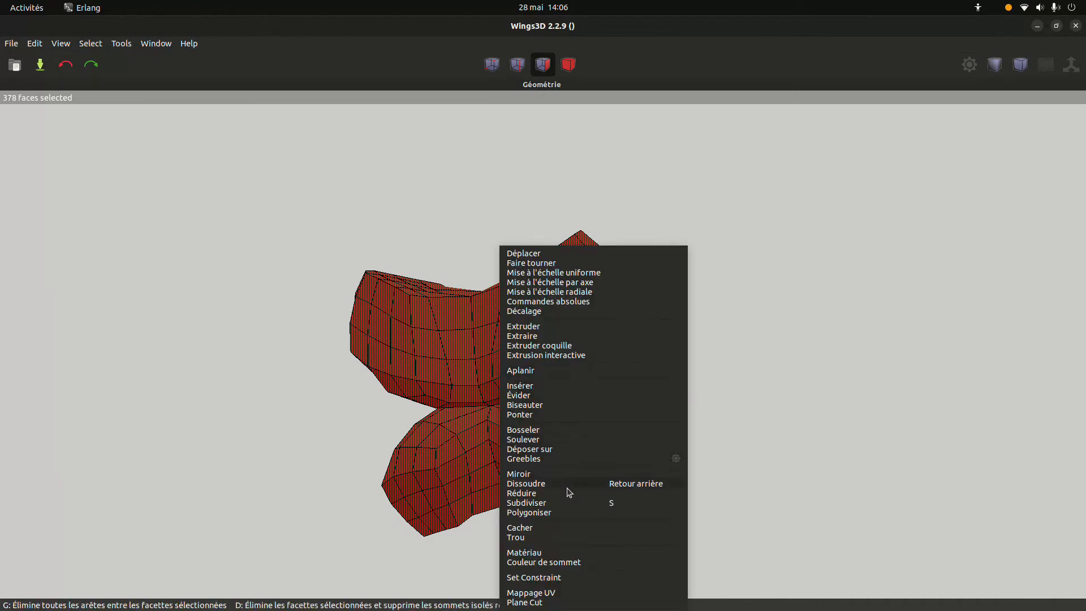
click(481, 254)
Step: Switch to whole-body selection and weld the body's coincident faces and vertices along the mirrored seams
click(569, 64)
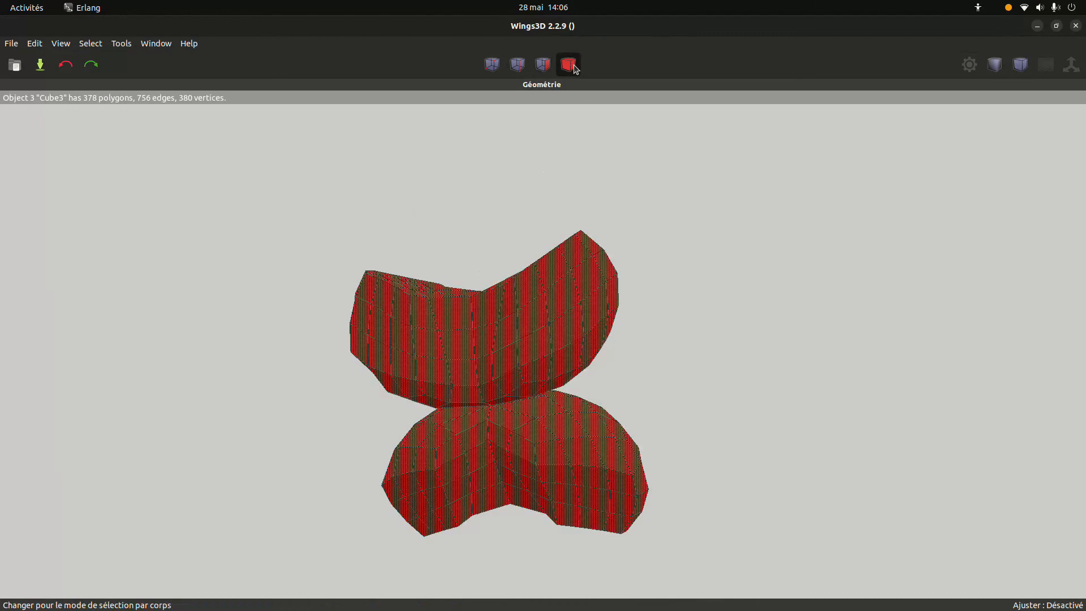
right_click(516, 305)
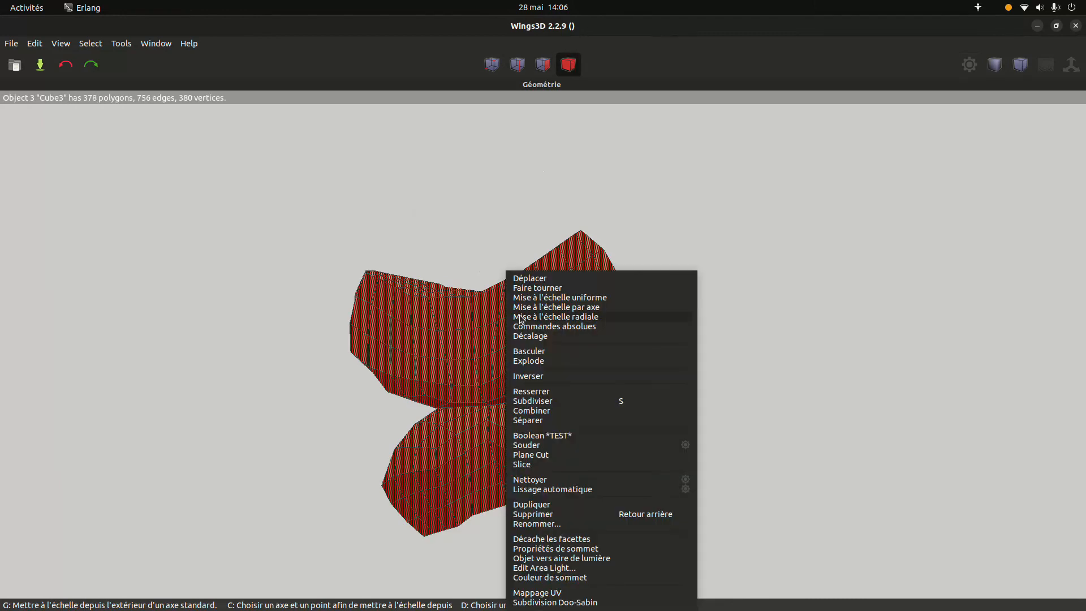
click(535, 446)
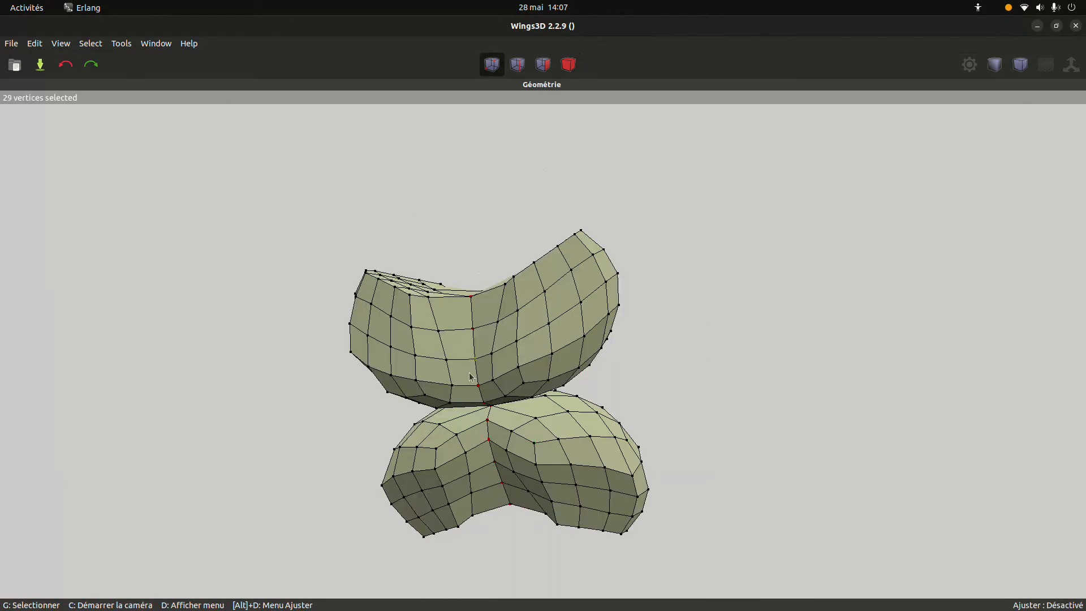
middle_click(518, 363)
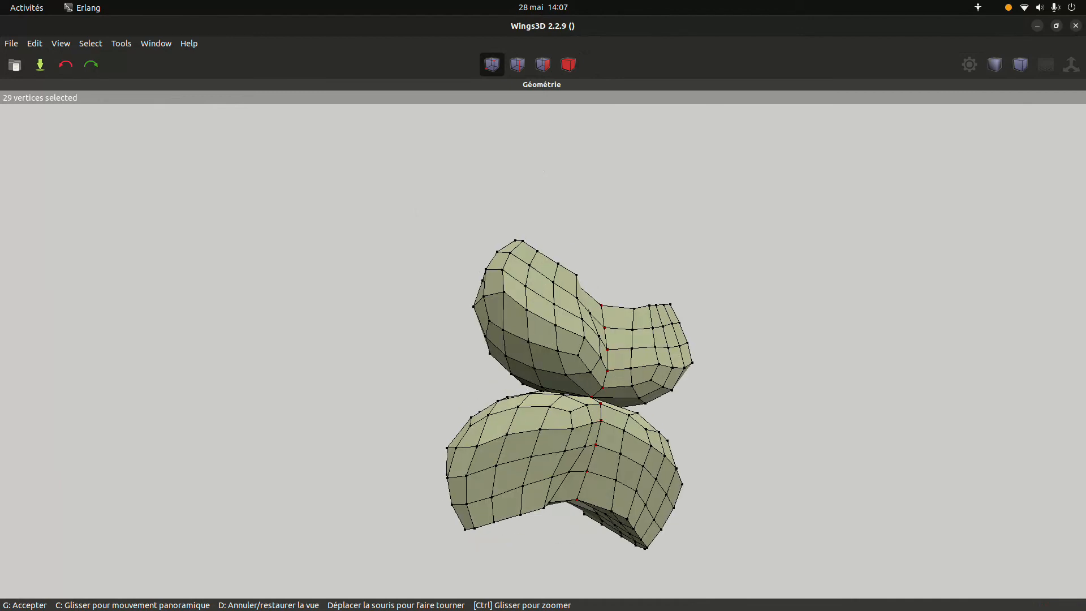
click(371, 244)
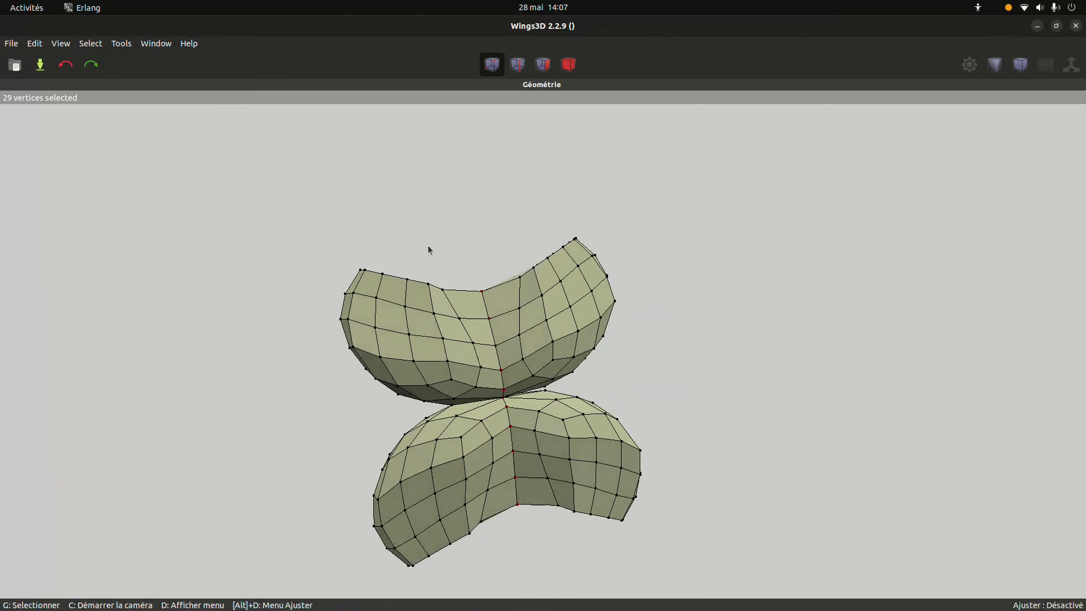
Step: Return to whole-body selection and run Cleanup on the welded body
click(570, 62)
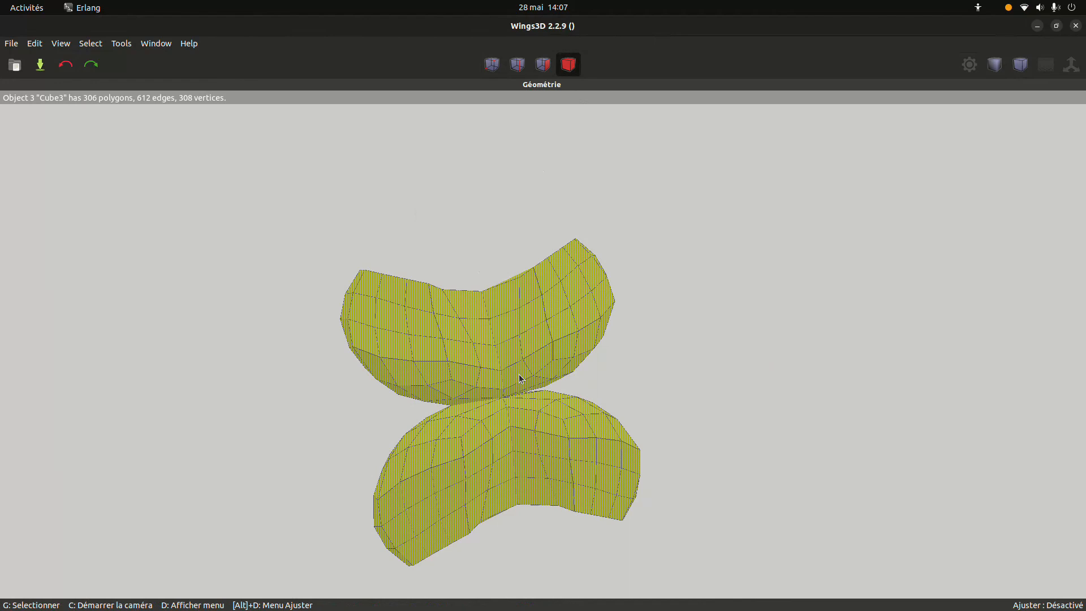
right_click(515, 373)
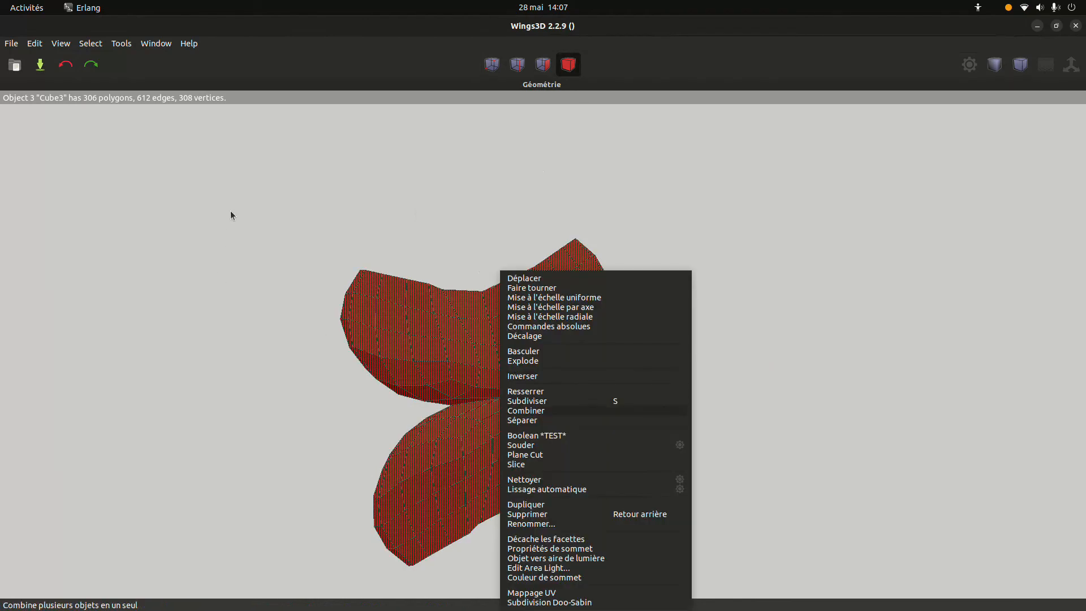
click(512, 409)
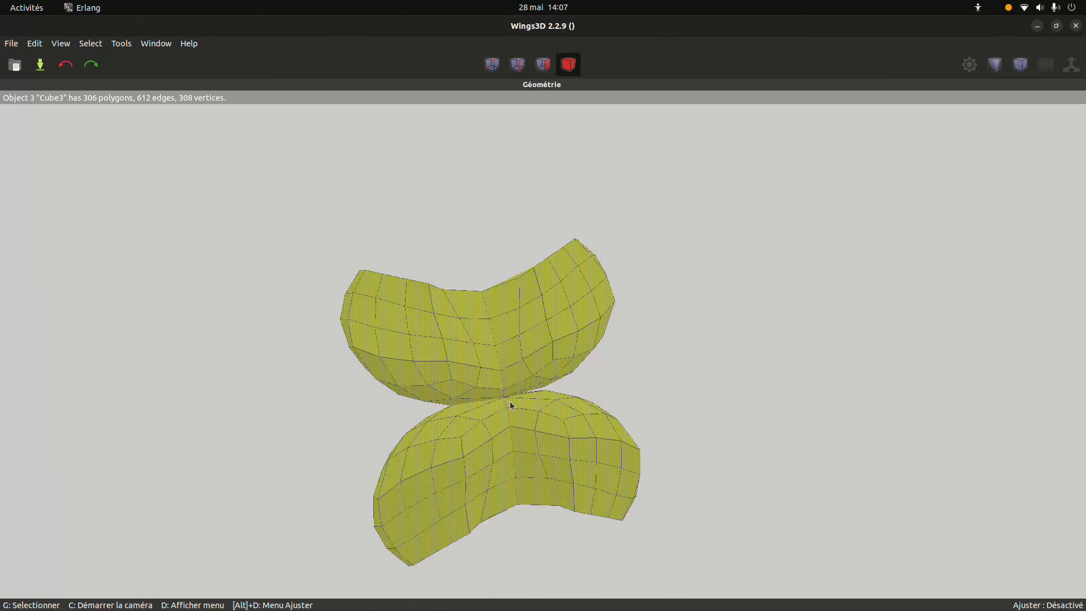
click(526, 371)
right_click(526, 372)
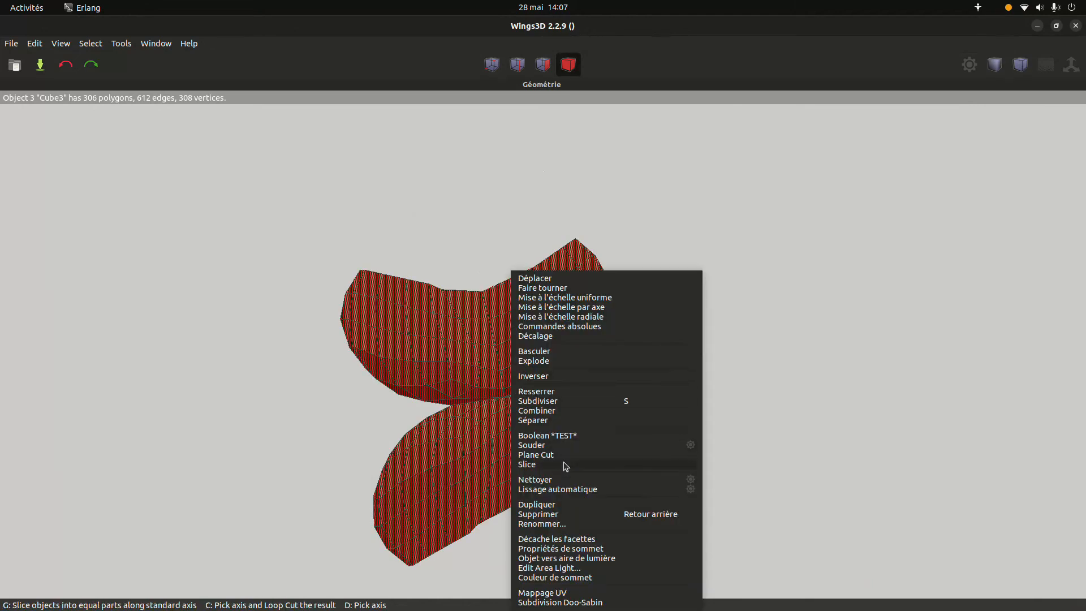
click(556, 484)
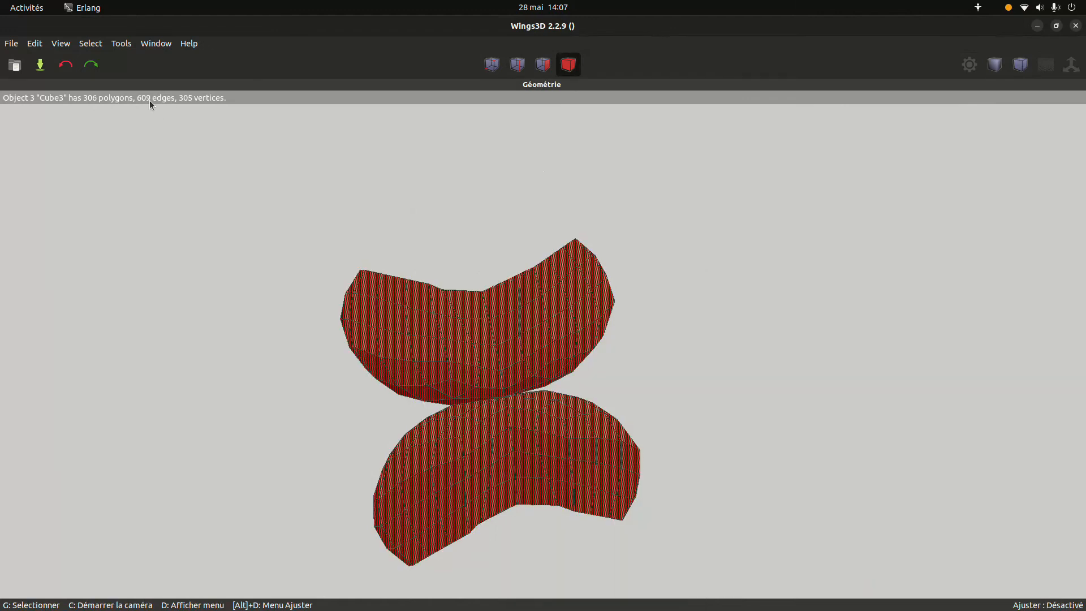
middle_click(469, 407)
click(486, 403)
scroll(531, 409, up, 2)
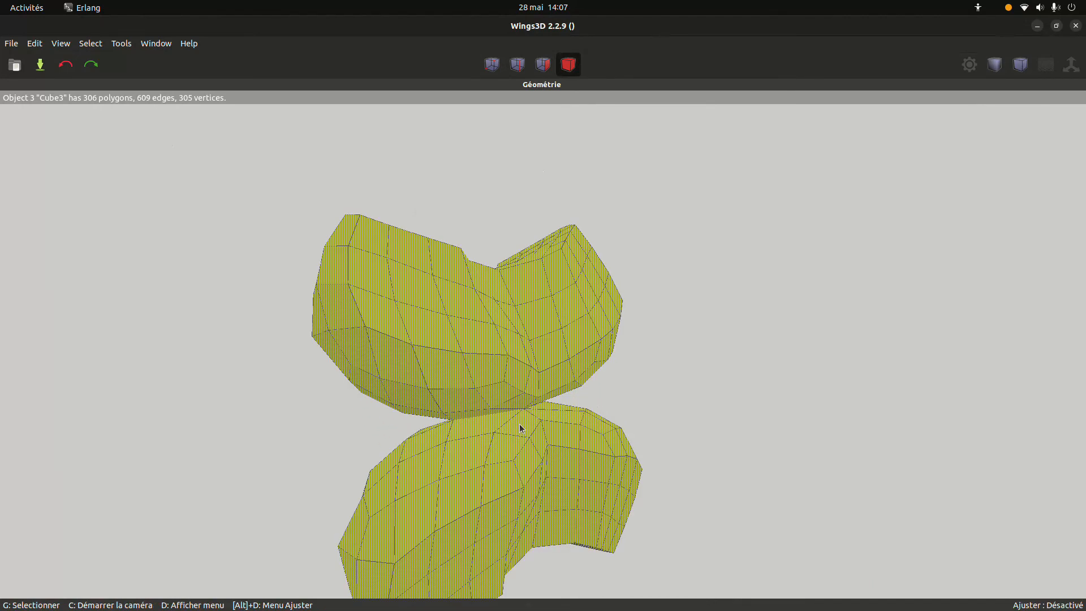
click(467, 418)
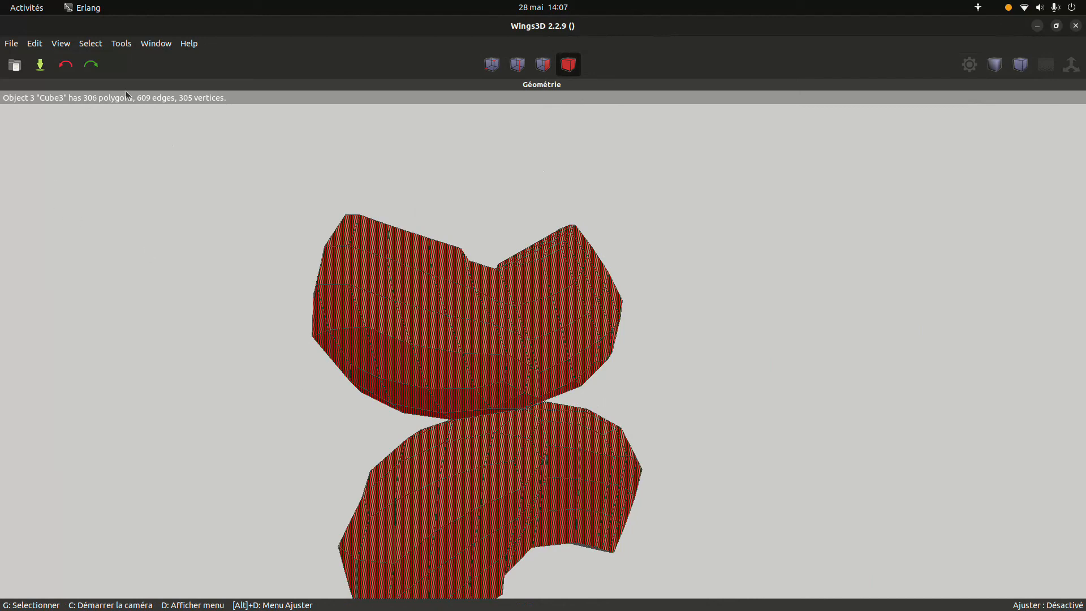
middle_click(254, 311)
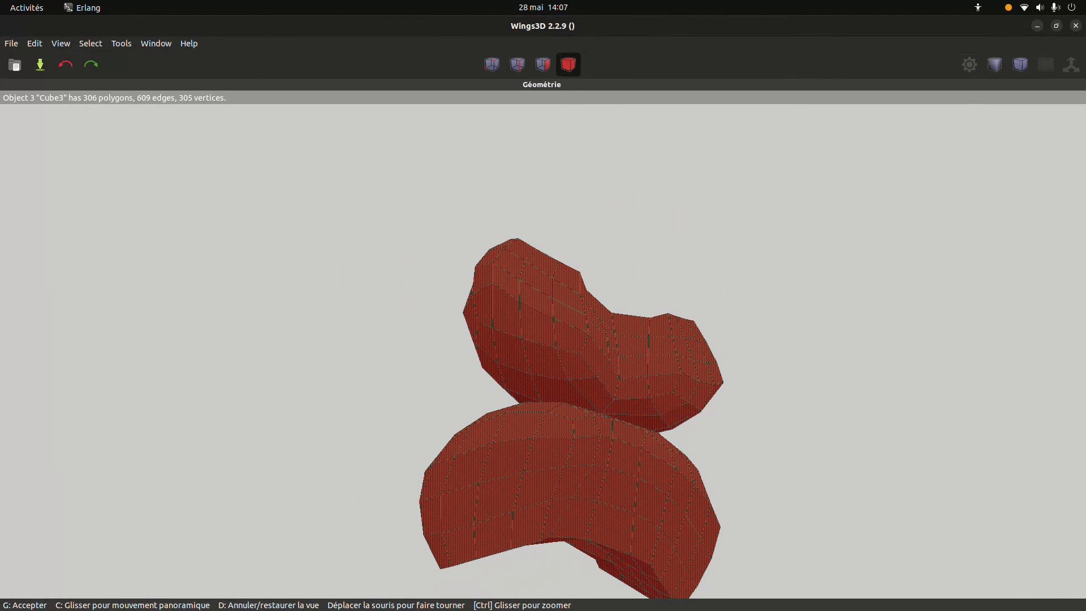
Step: Smooth the welded four-lobed body three times in succession
click(254, 312)
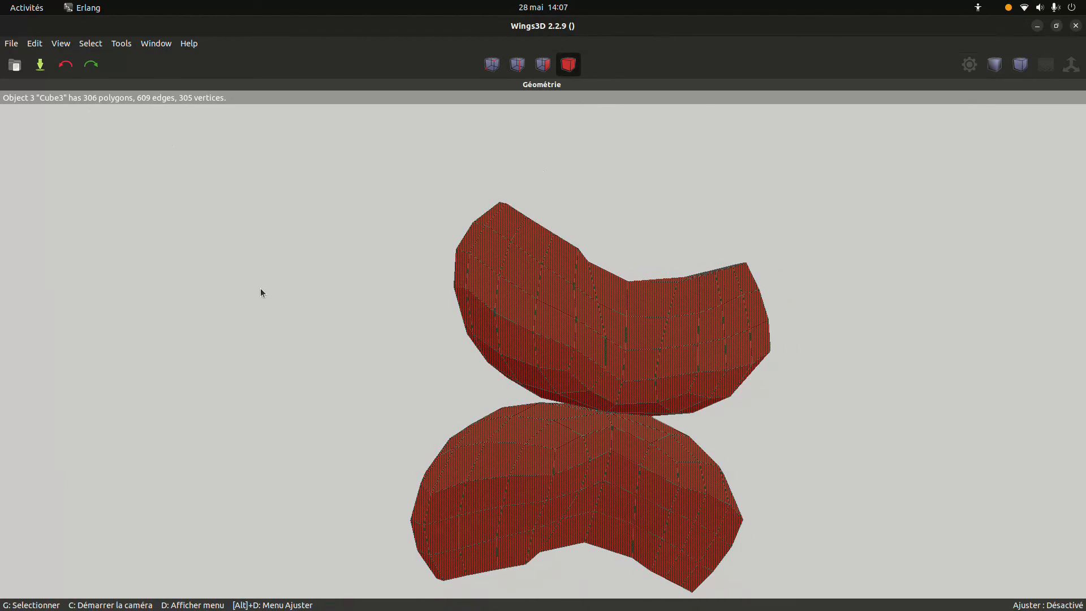
key(s)
key(s)
key(s)
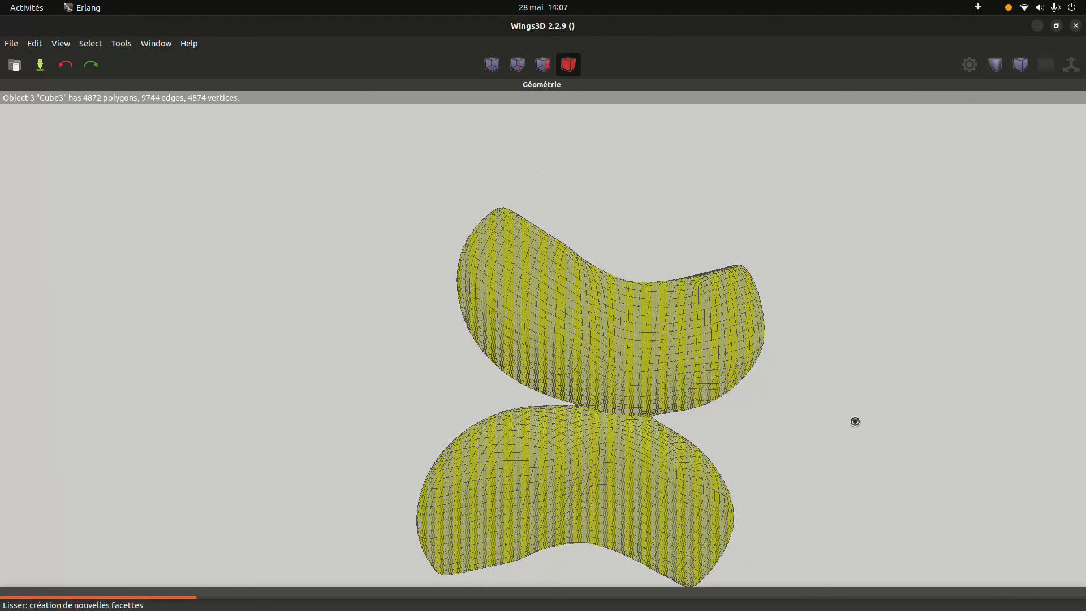
middle_click(808, 410)
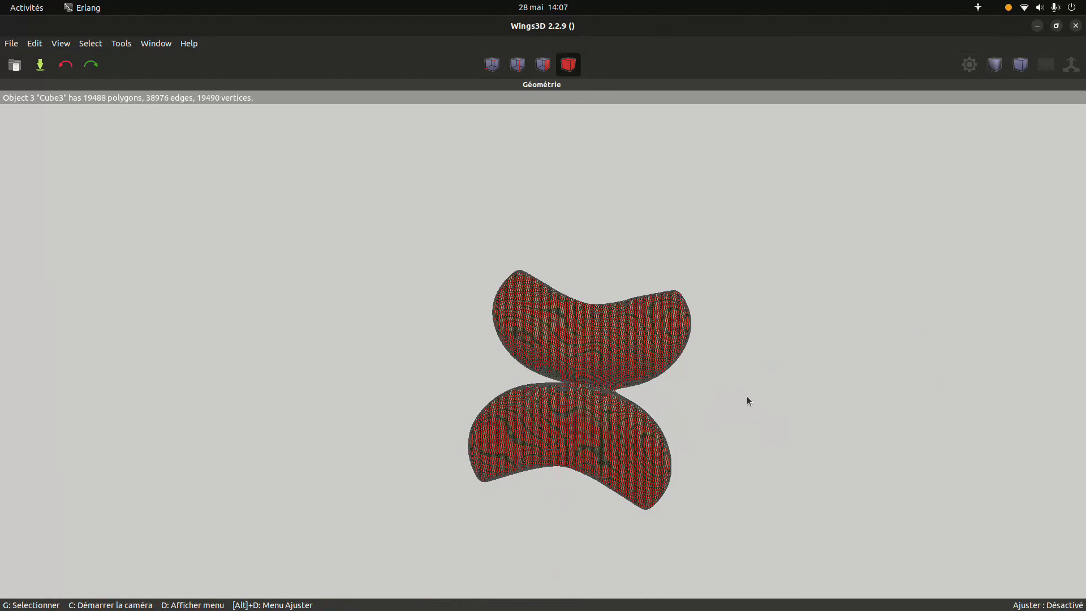
Step: Undo the last smoothing pass and deselect the body to inspect its lobes and central junction
key(ctrl+z)
scroll(725, 389, up, 10)
scroll(725, 389, down, 6)
scroll(725, 389, up, 3)
middle_click(725, 389)
click(726, 385)
key(space)
middle_click(727, 386)
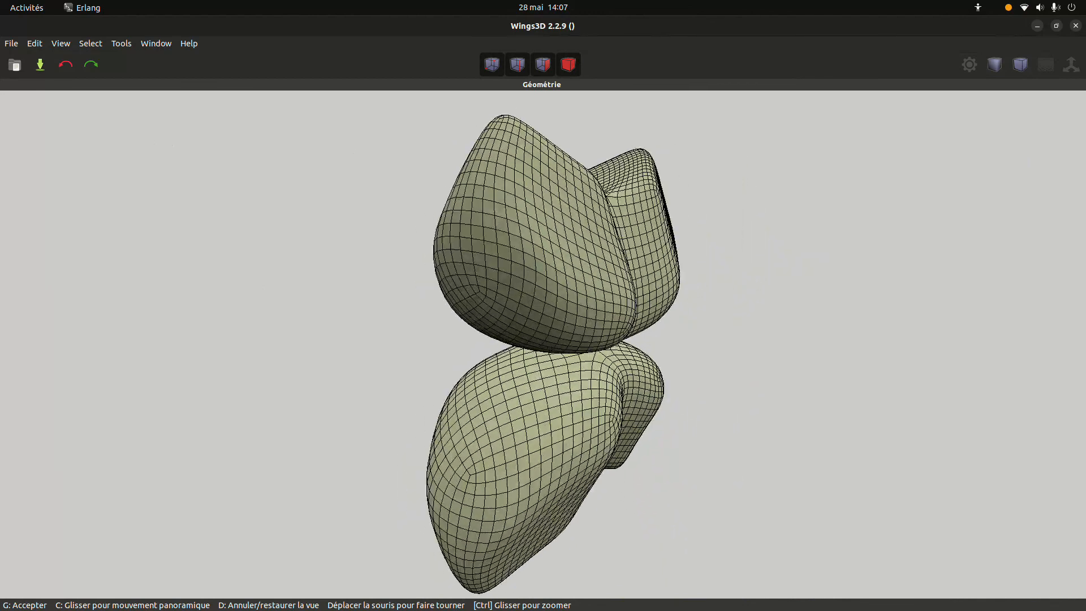
click(728, 372)
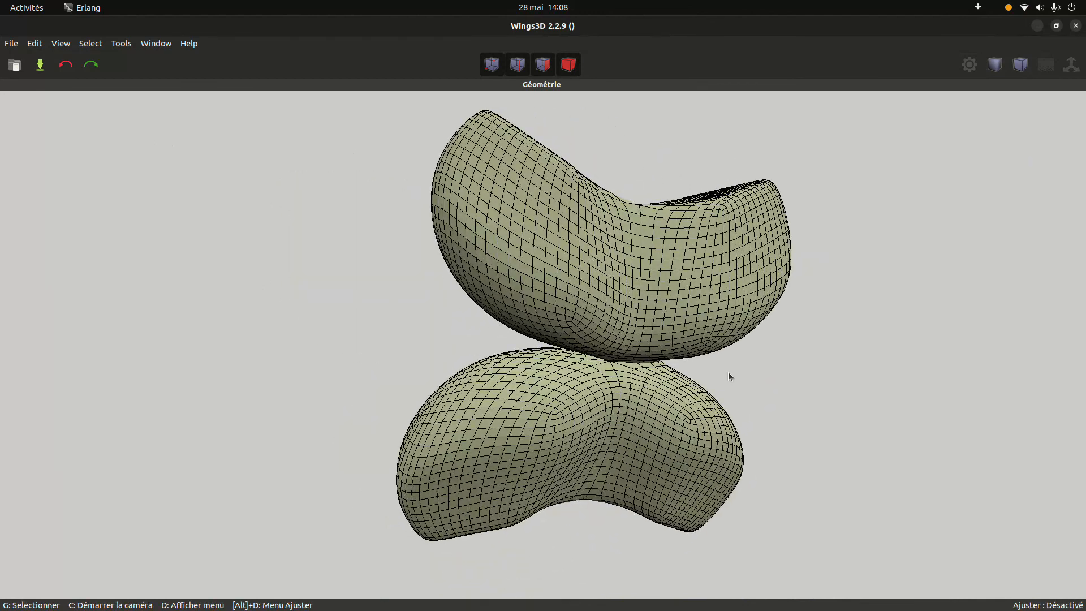
mouse_move(623, 610)
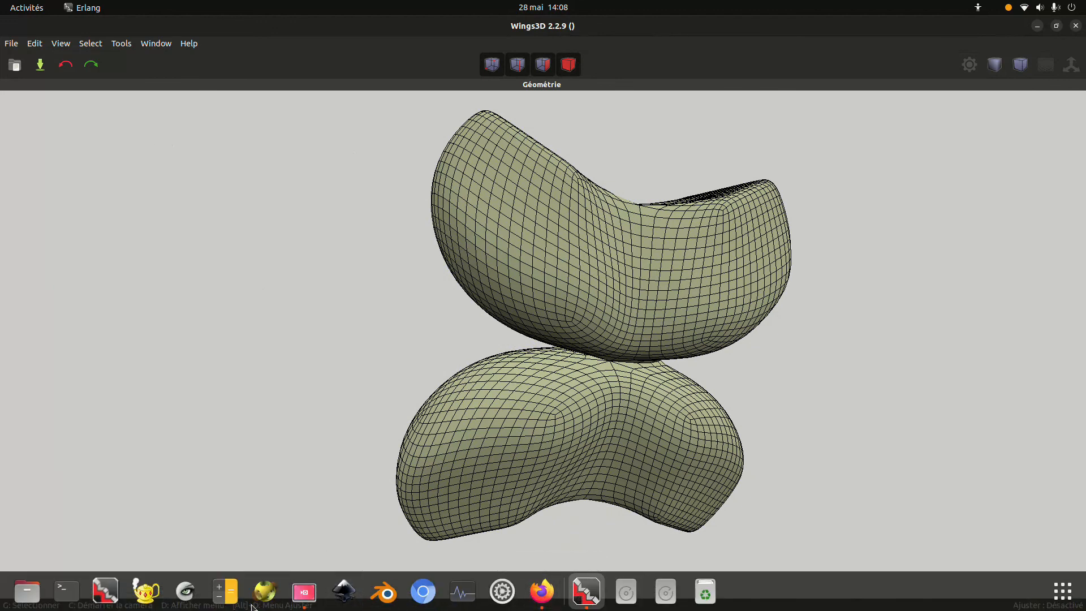